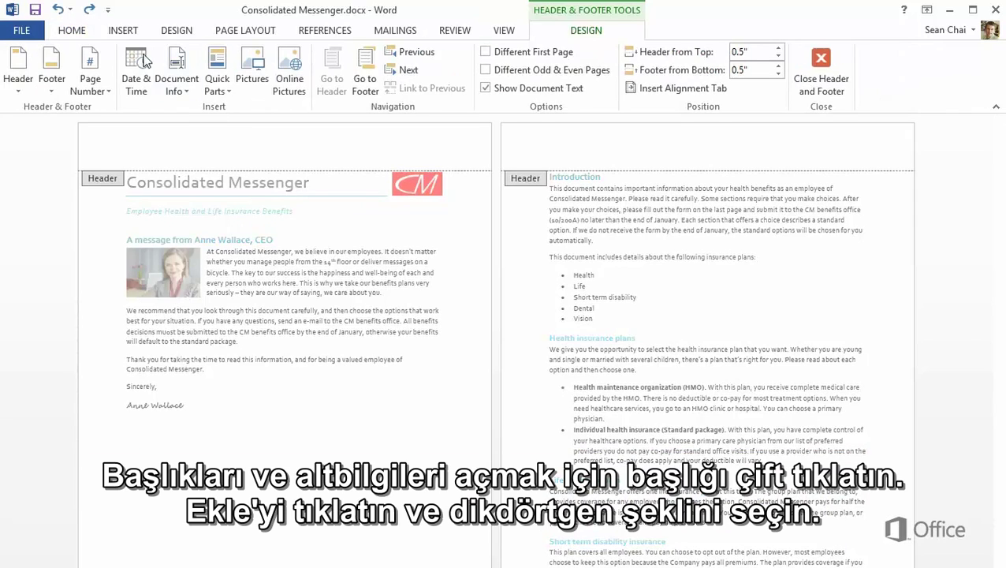
- Draw a rectangle about 3.39" high and 6.19" wide across the middle of the first page while editing the header
click(124, 30)
click(216, 69)
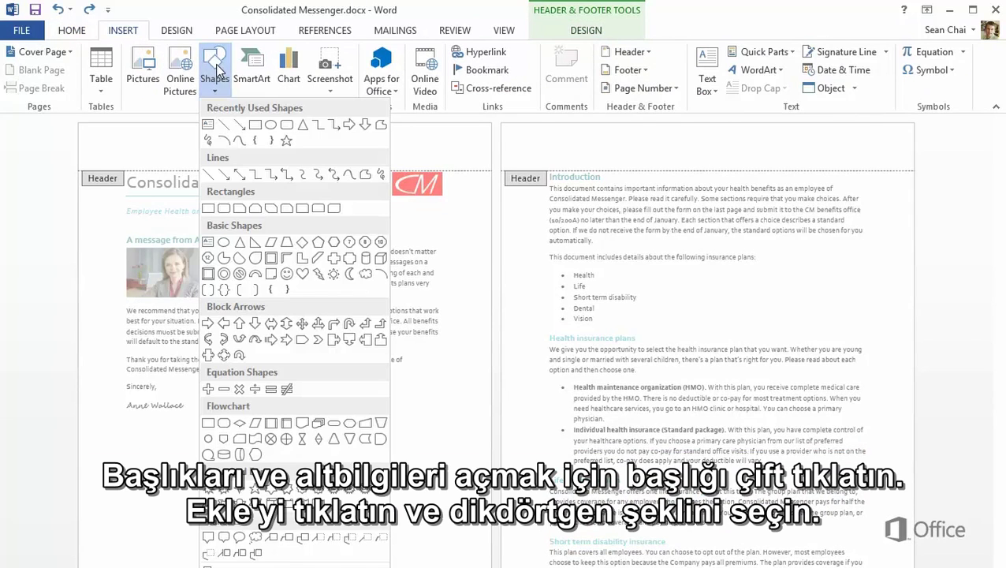
click(255, 123)
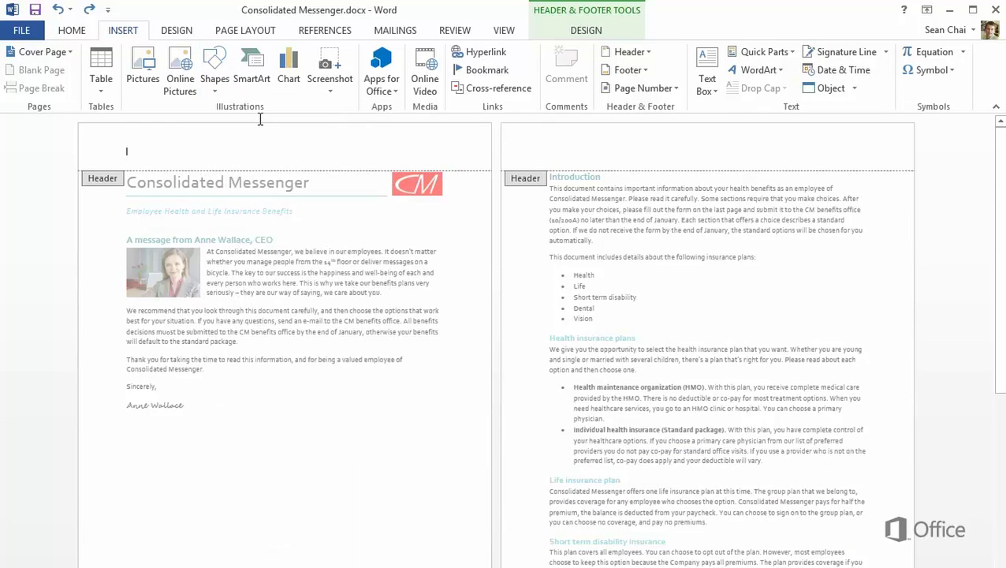
mouse_move(134, 308)
mouse_down()
mouse_move(323, 438)
mouse_move(435, 472)
mouse_up()
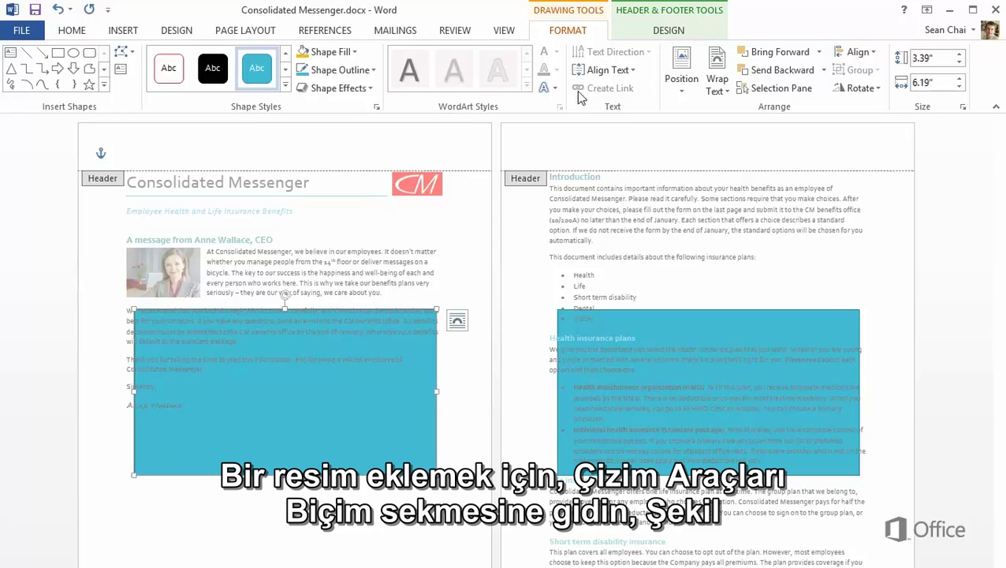
- Fill the rectangle with the picture GuyPhone.png from the local Pictures library
click(347, 52)
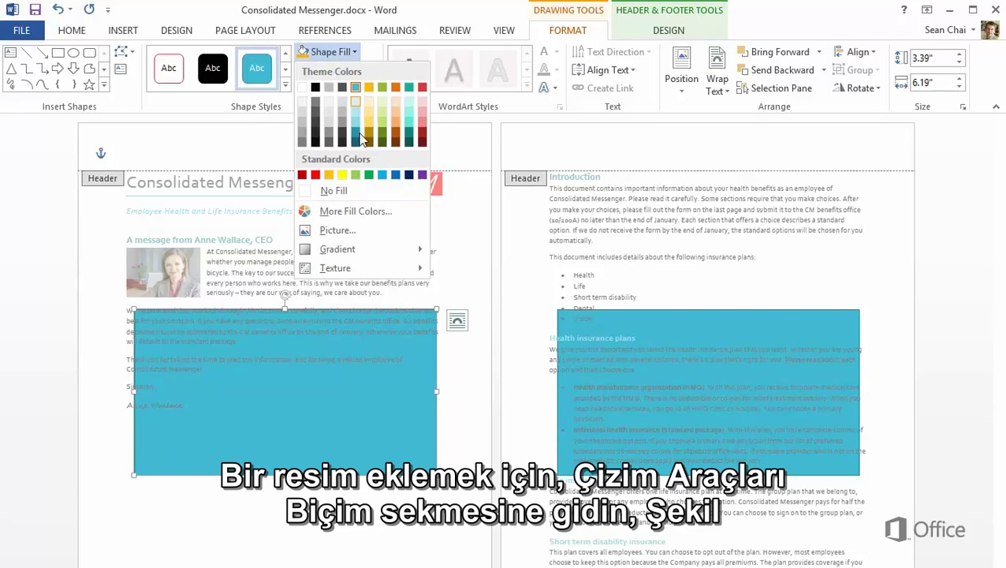
click(334, 232)
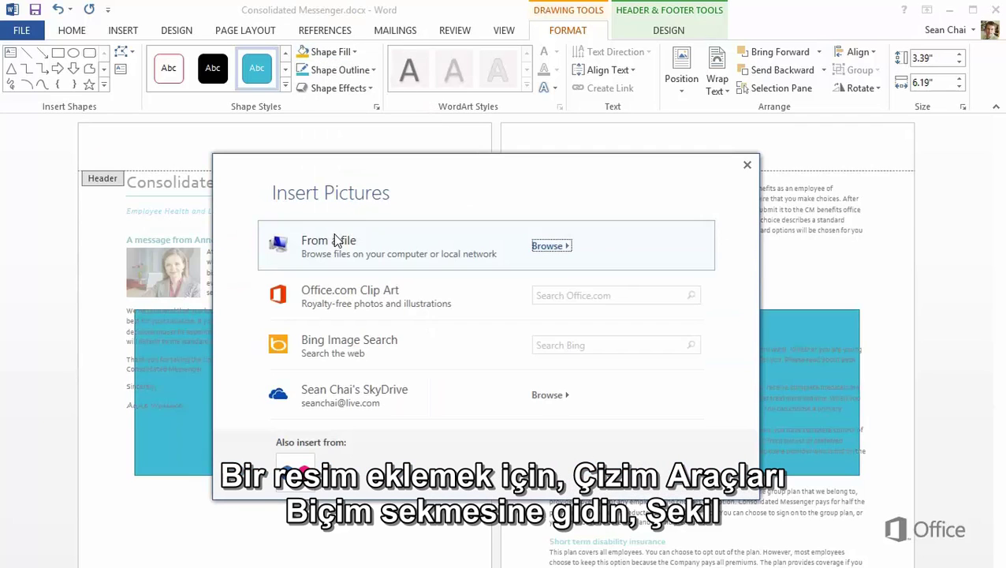
click(534, 246)
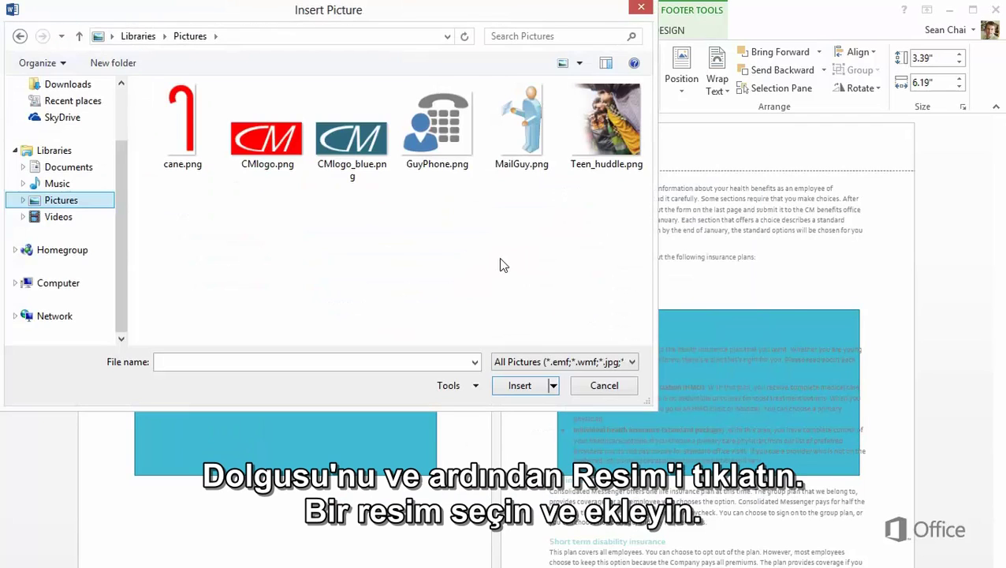
click(453, 145)
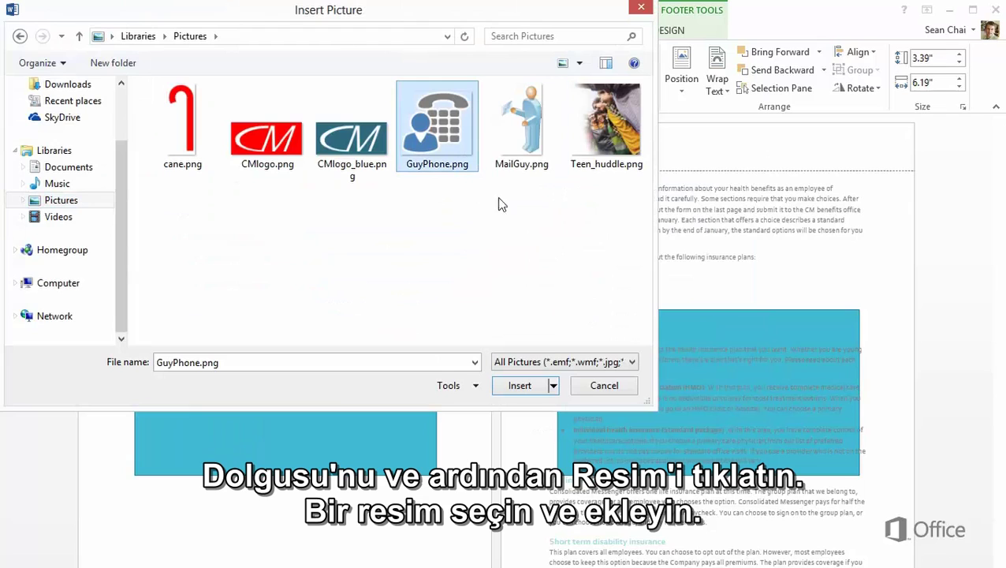
click(522, 386)
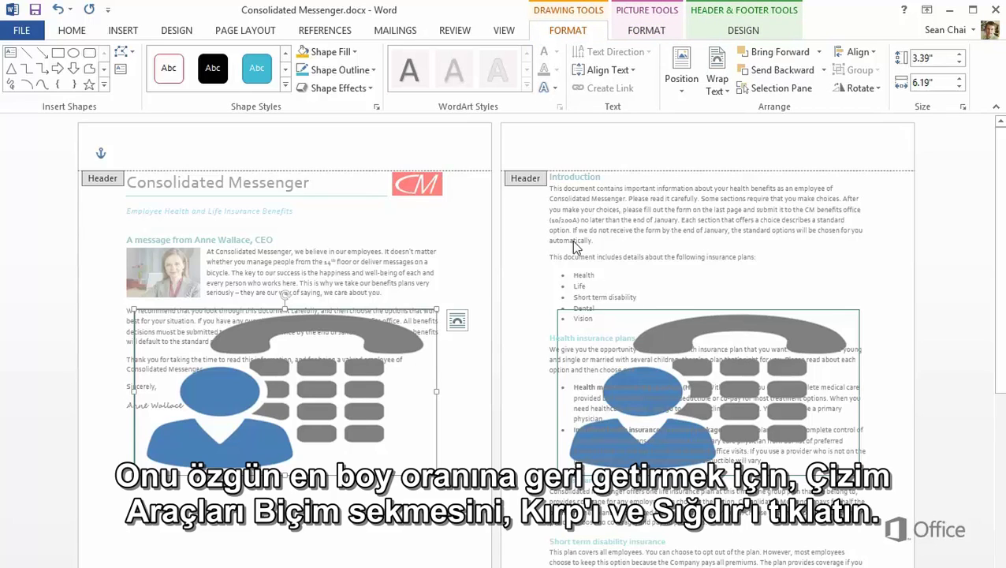
- Fit the picture inside the shape at its original aspect ratio and crop the empty space on both sides to about 4.1" wide
click(622, 37)
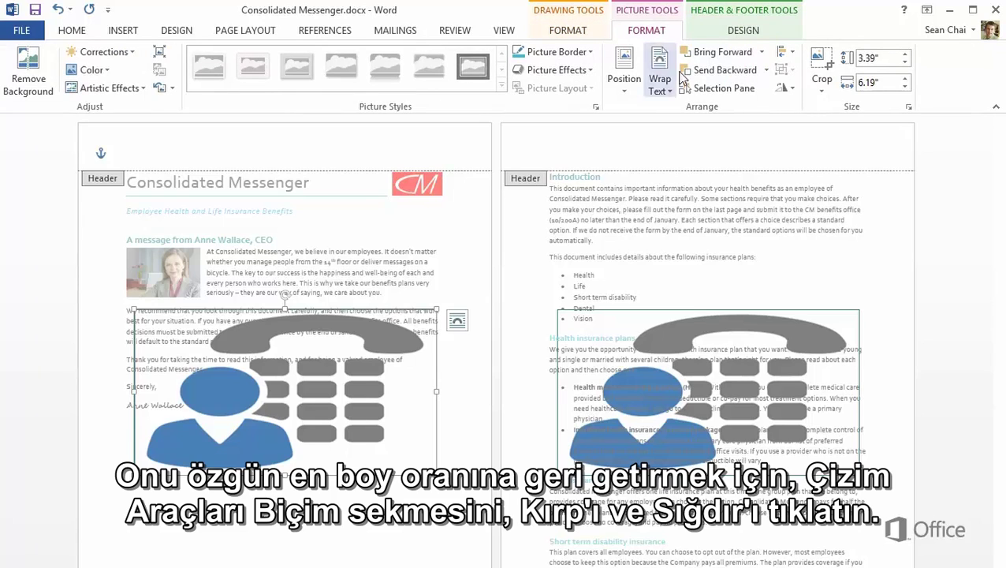
click(818, 85)
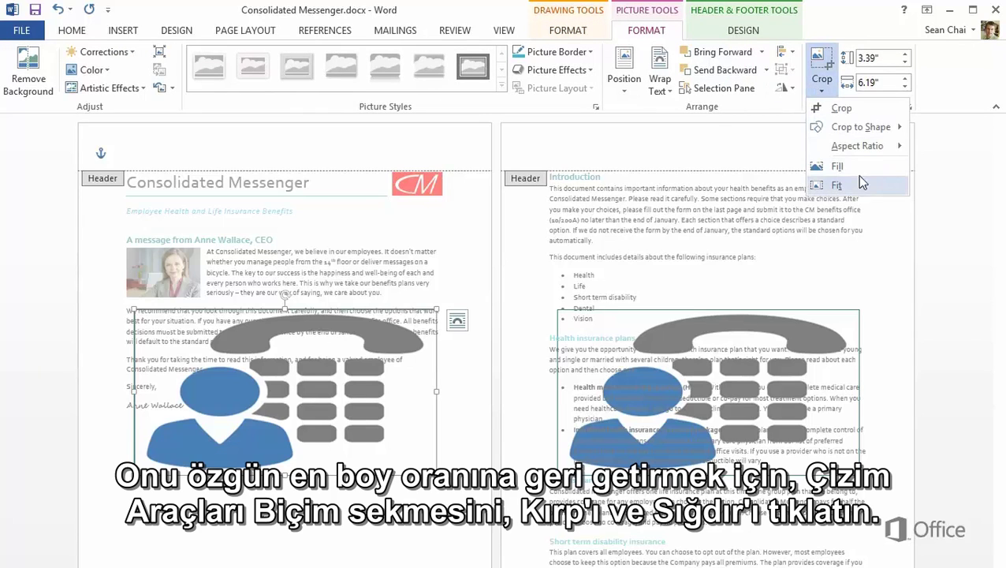
click(837, 185)
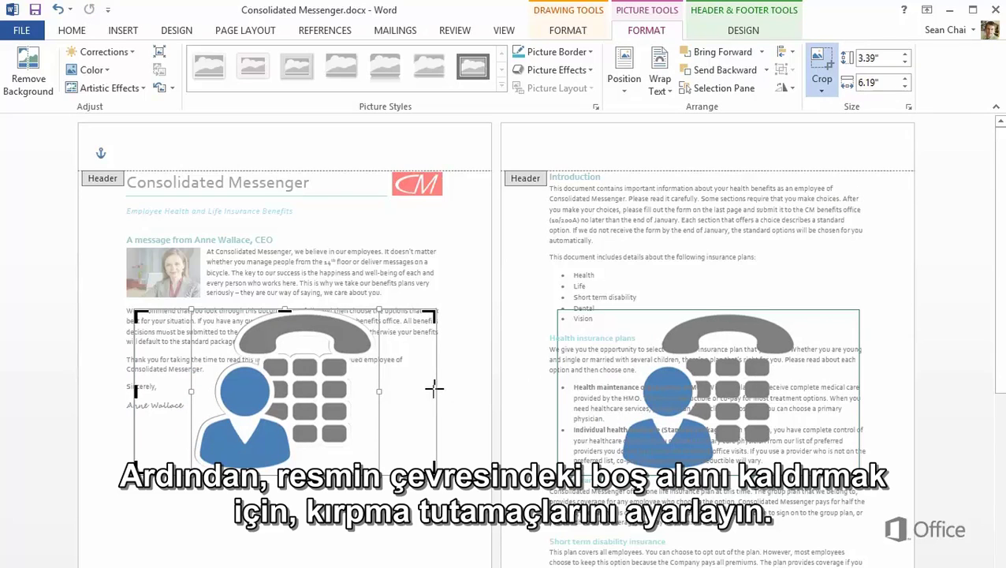
drag(434, 388, 382, 388)
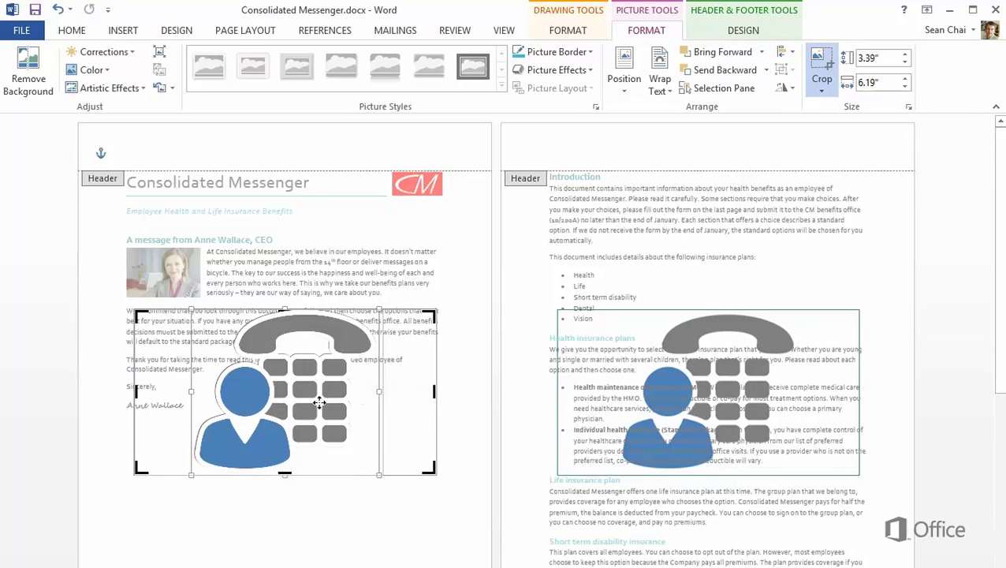
click(142, 391)
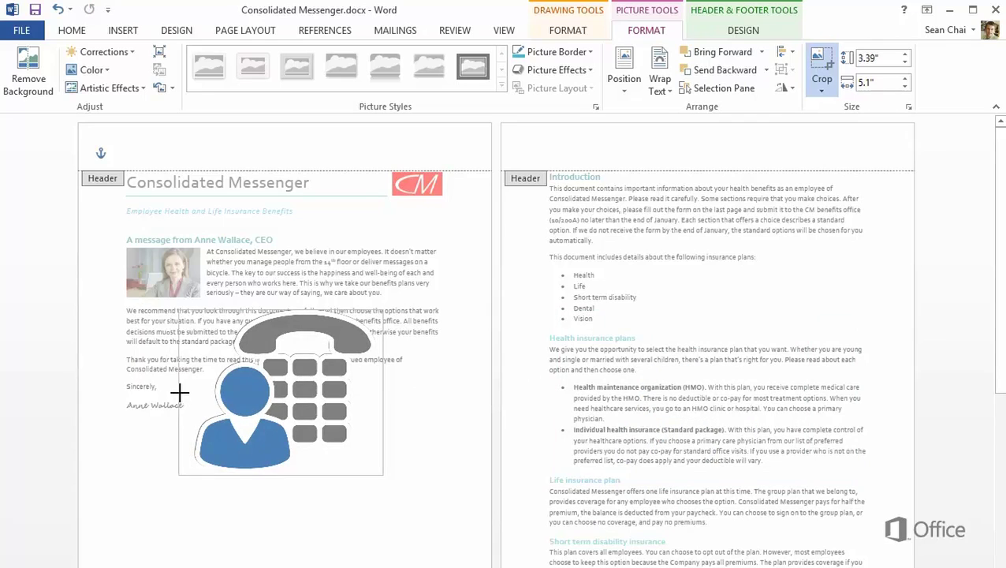
drag(180, 392, 185, 392)
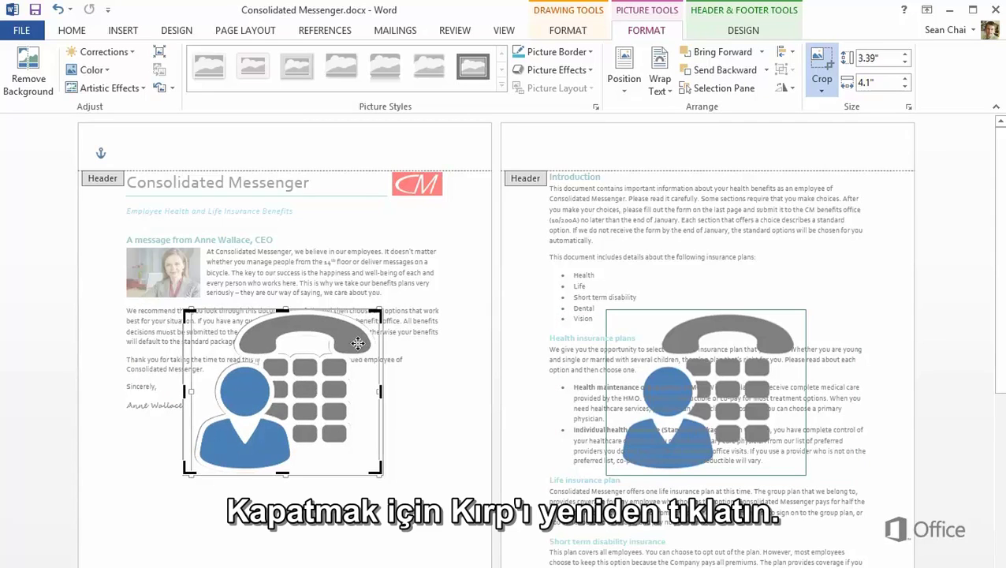
click(819, 66)
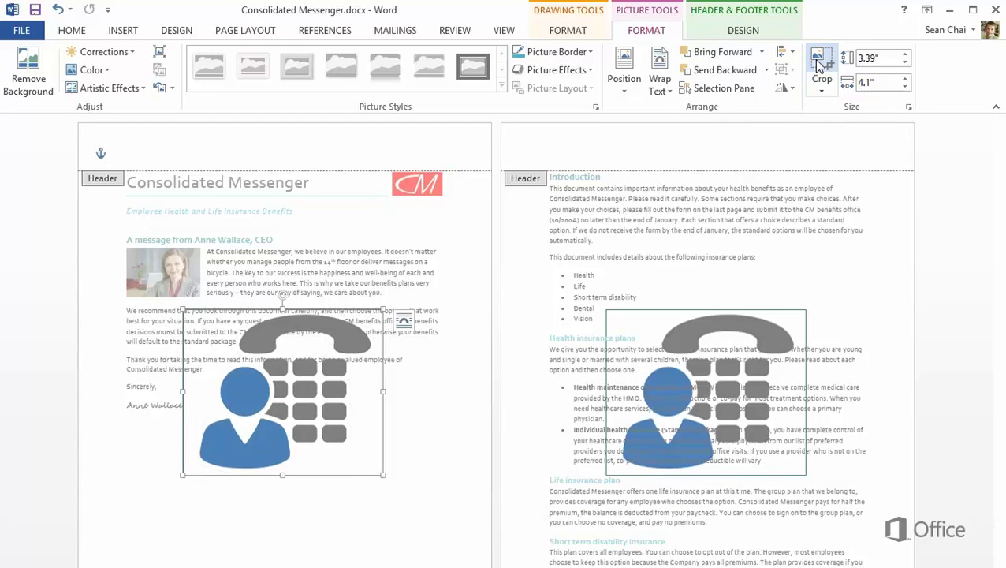
- Remove the picture shape's outline and shrink it to about 3.29" high by 3.98" wide
click(574, 36)
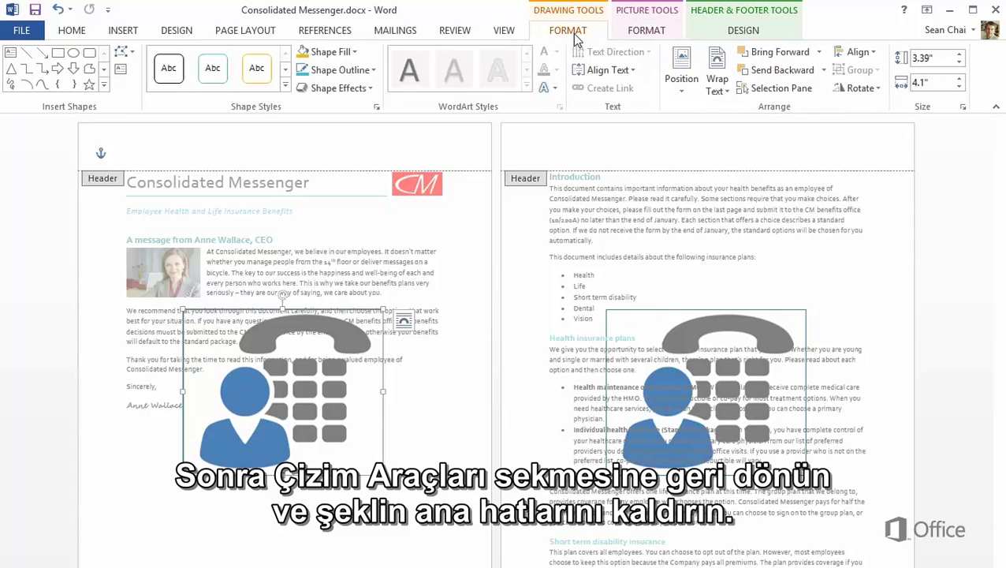
click(369, 71)
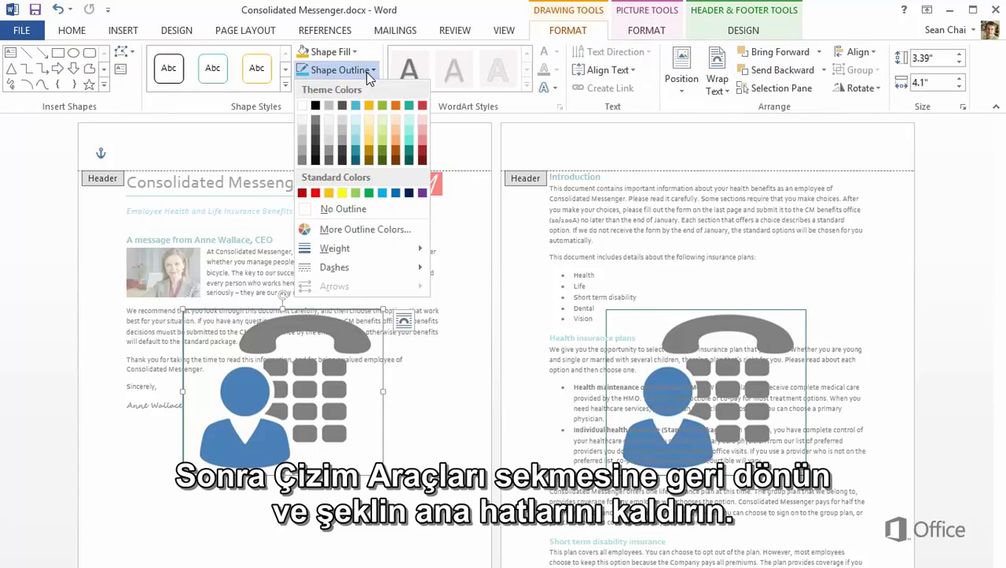
click(348, 208)
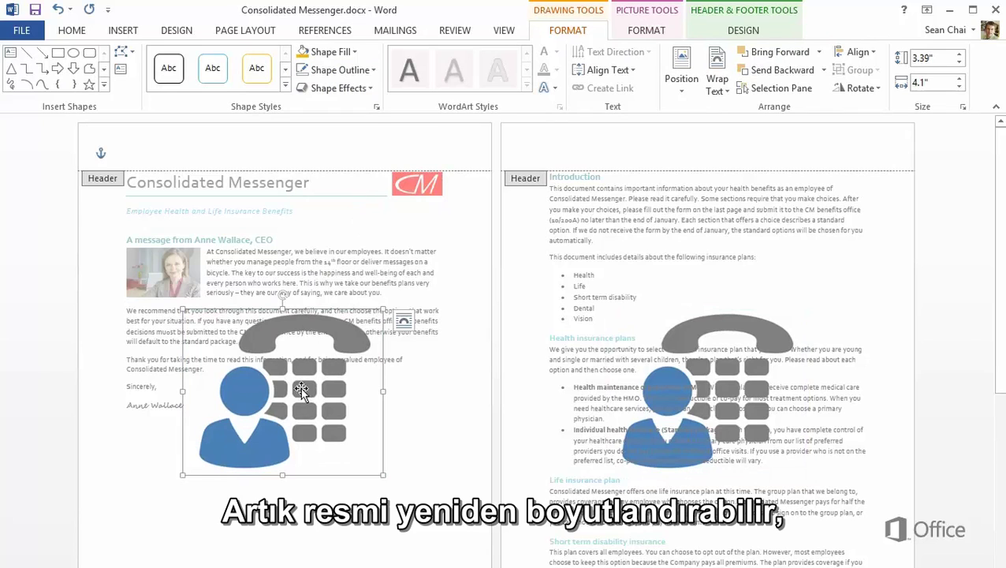
mouse_move(181, 473)
mouse_down()
mouse_move(117, 509)
mouse_move(198, 474)
mouse_up()
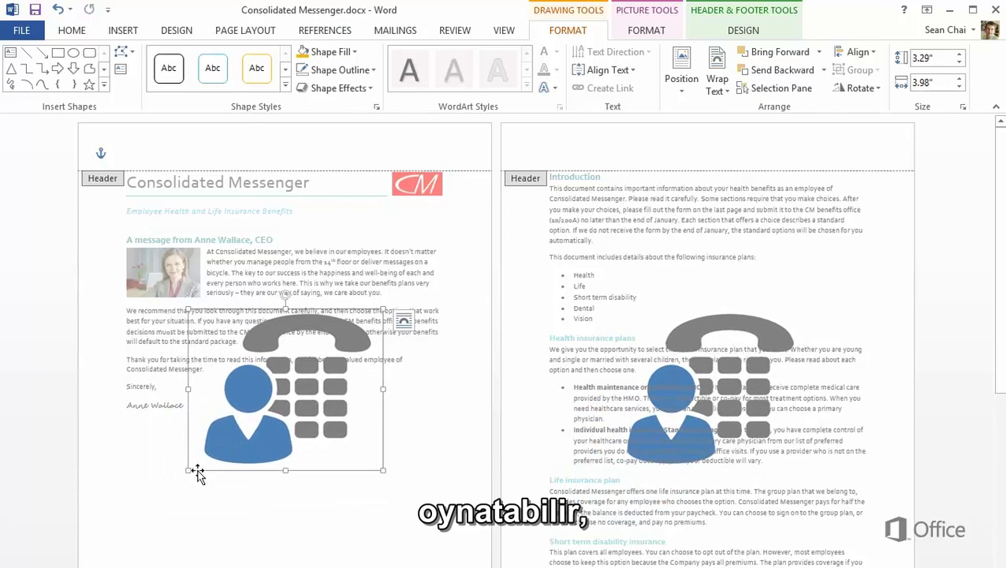
- Move the picture down the page, and align it to the center and middle of the margins
drag(298, 392, 324, 447)
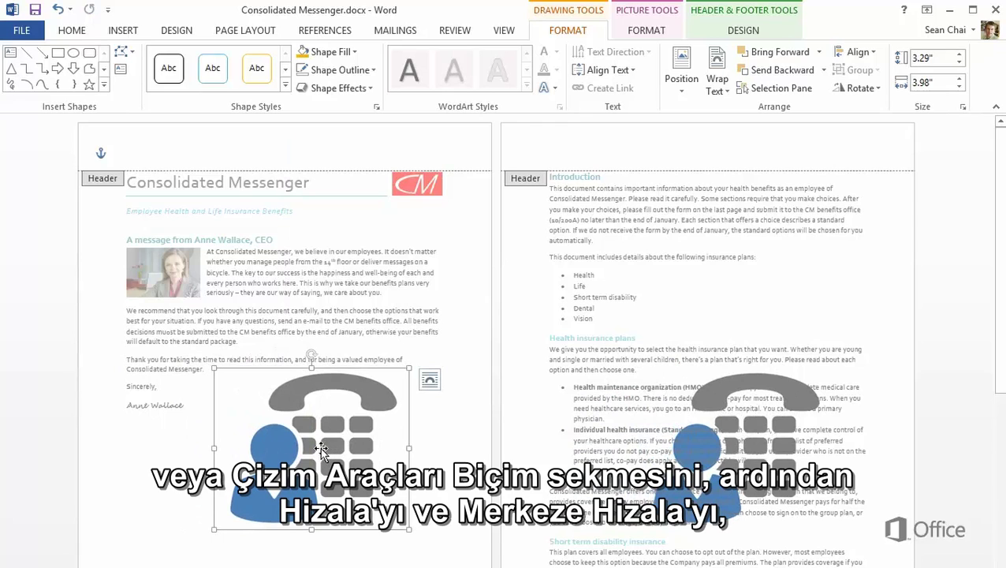
click(842, 59)
click(868, 91)
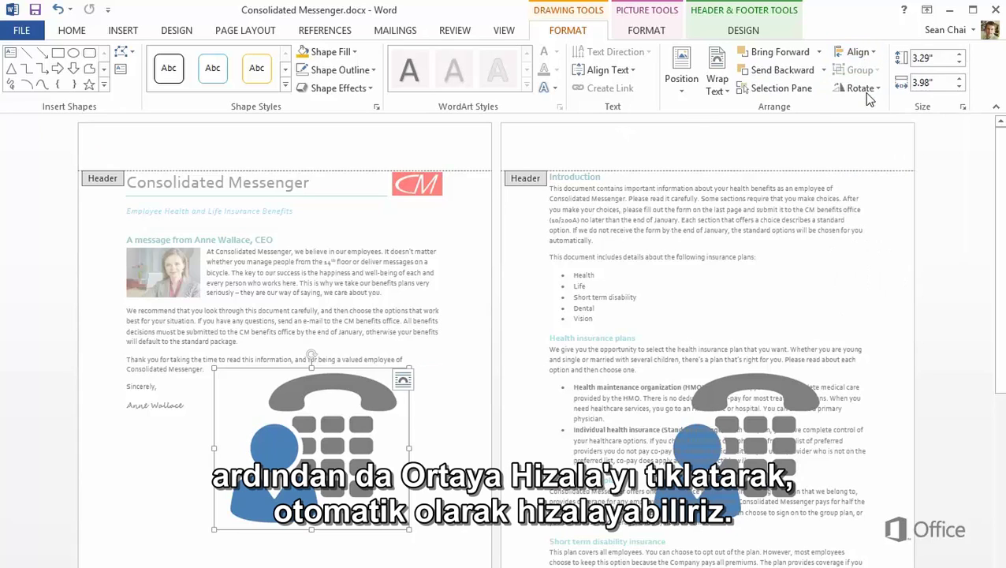
click(860, 53)
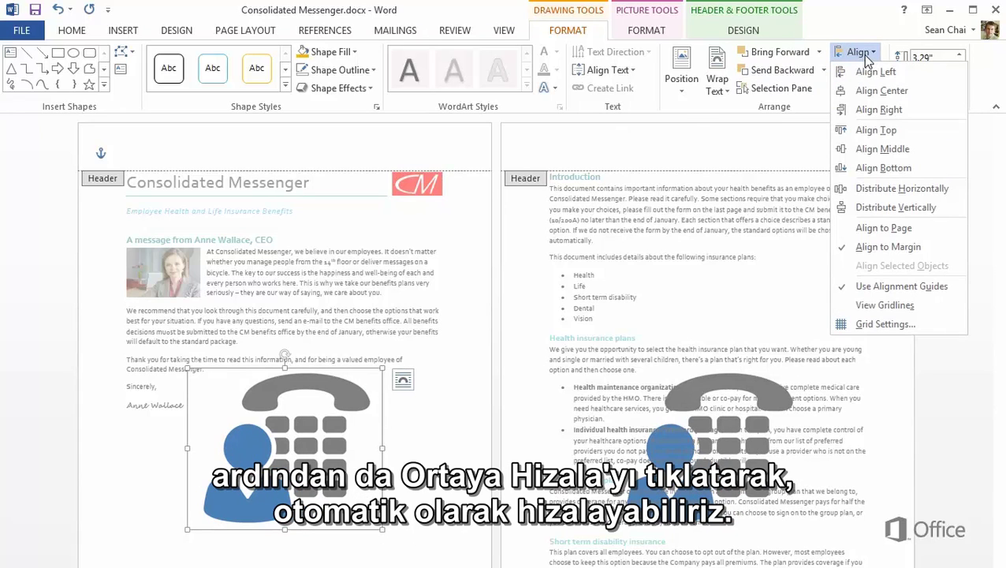
click(880, 149)
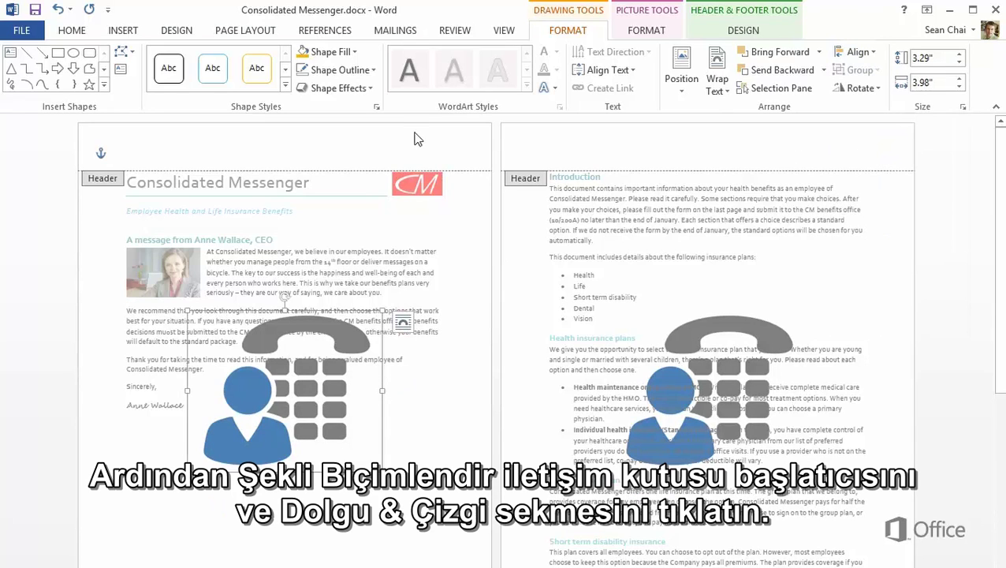
- Set the transparency of the shape's picture fill to 60%
click(378, 108)
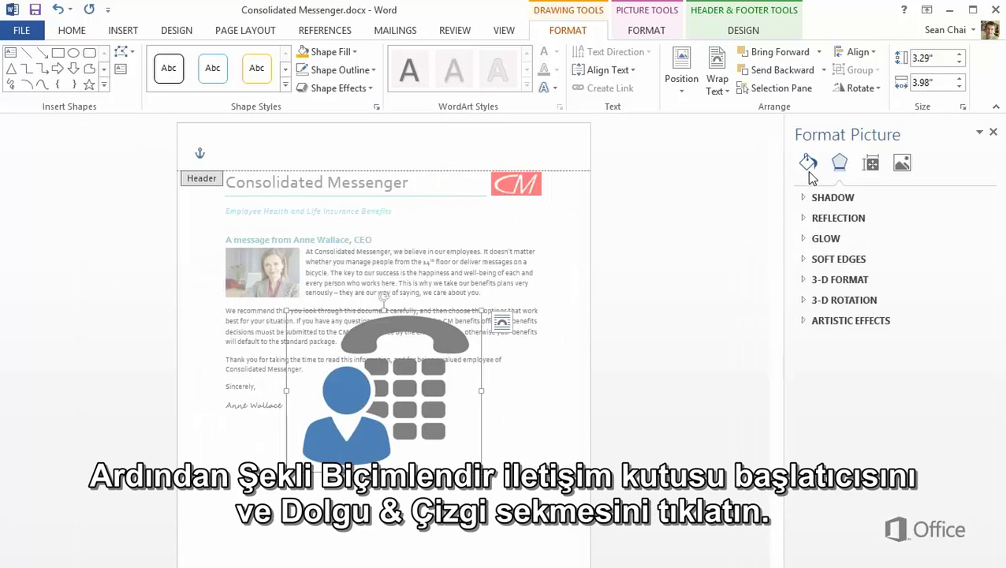
click(809, 164)
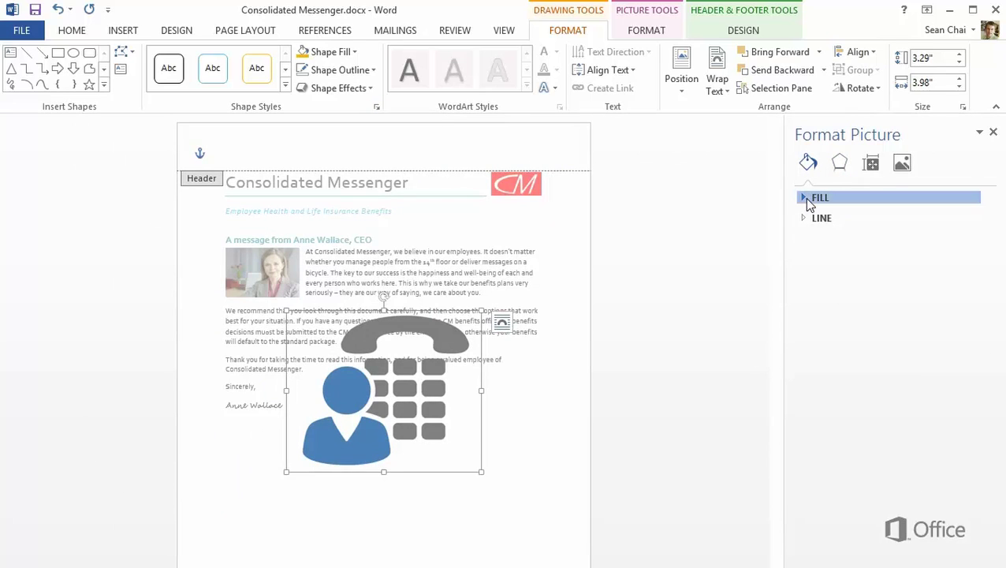
click(813, 198)
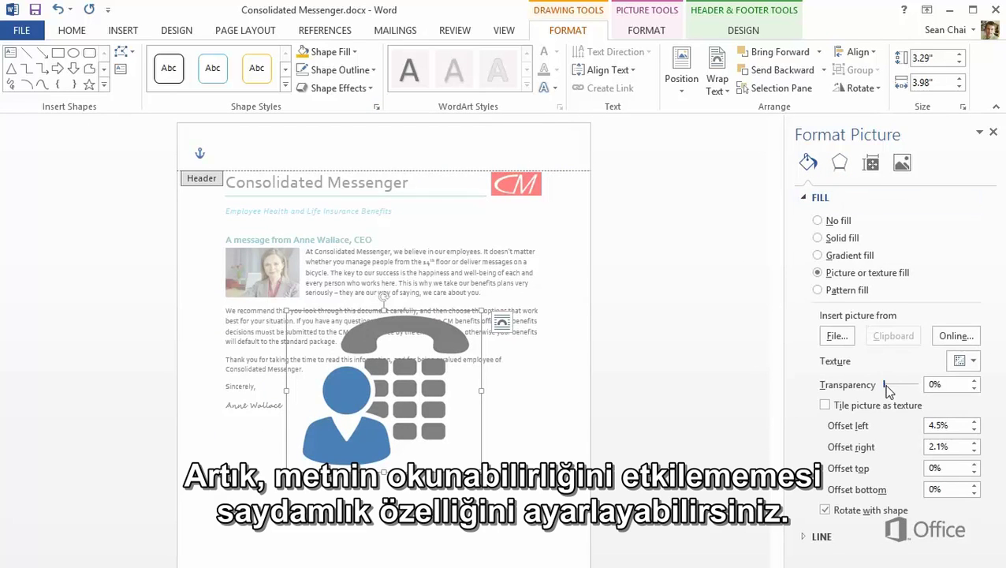
drag(889, 391, 907, 389)
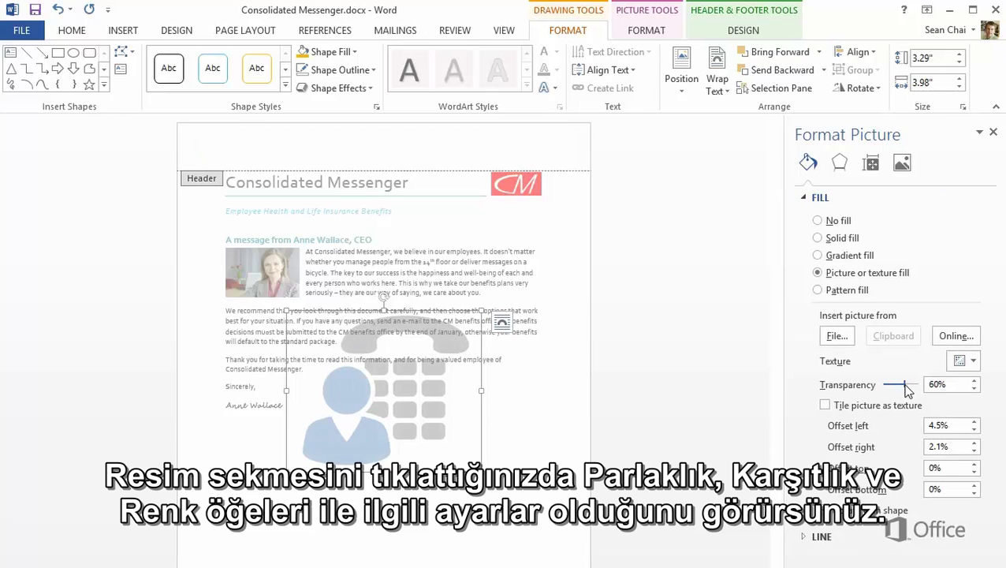
- Examine the correction and color settings available for the picture
click(902, 164)
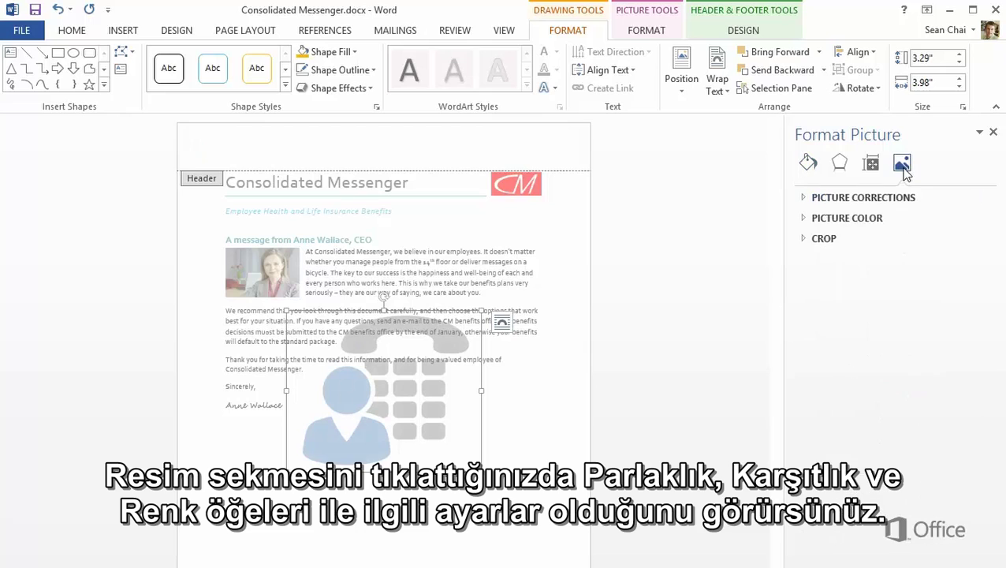
click(804, 199)
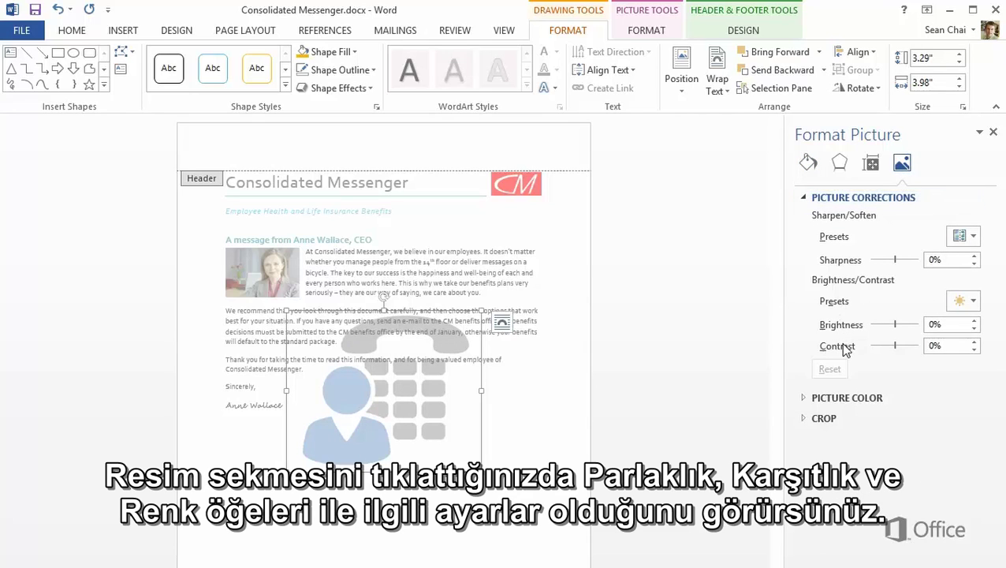
click(832, 398)
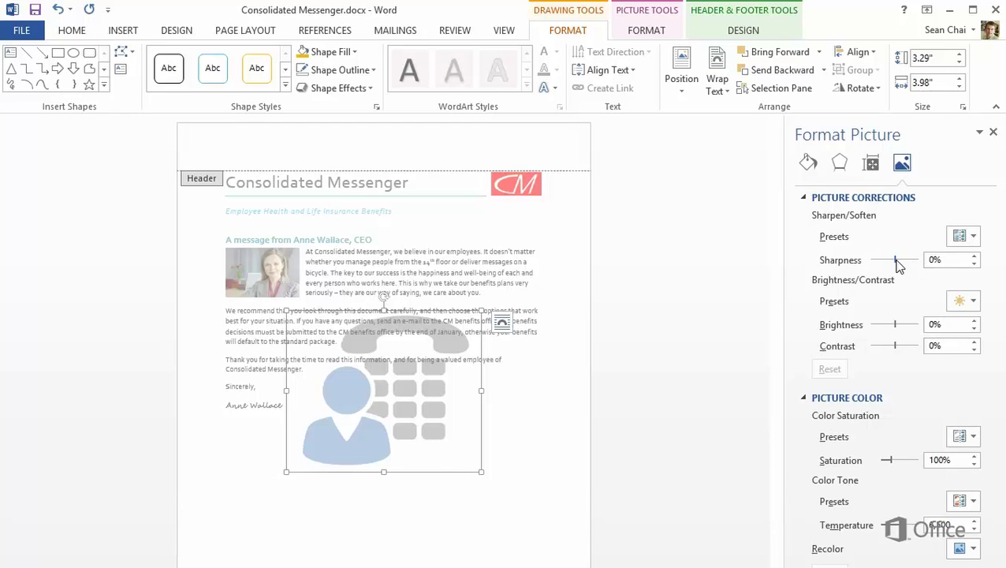
- Apply the fifth artistic effect in the gallery's first row to the picture and set its pencil size to 4
click(839, 163)
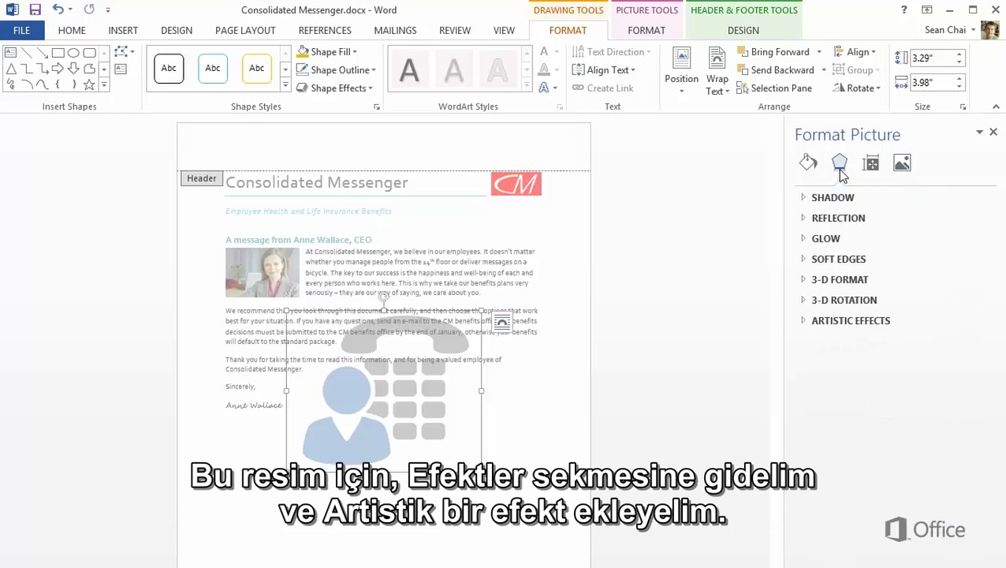
click(819, 323)
click(964, 341)
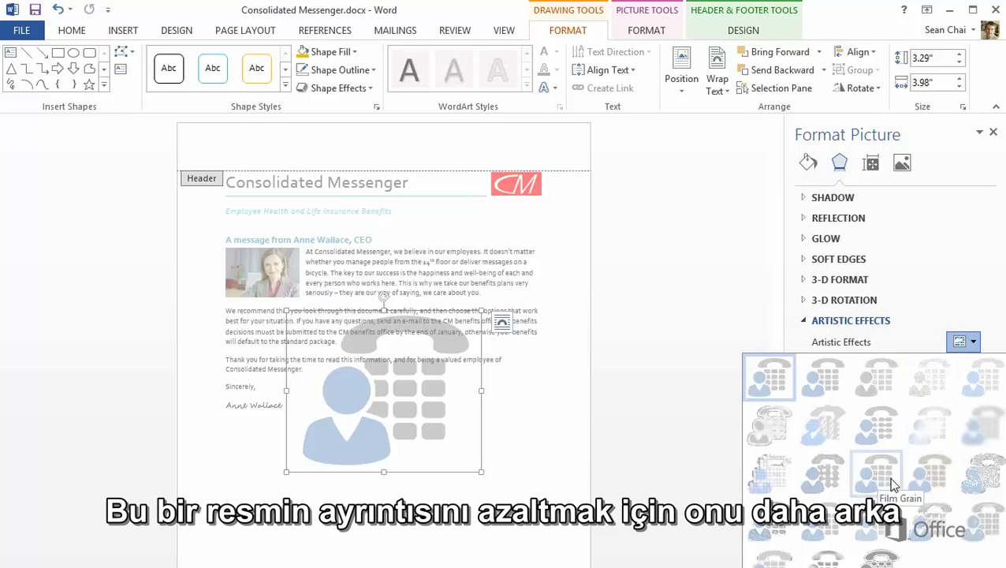
click(983, 382)
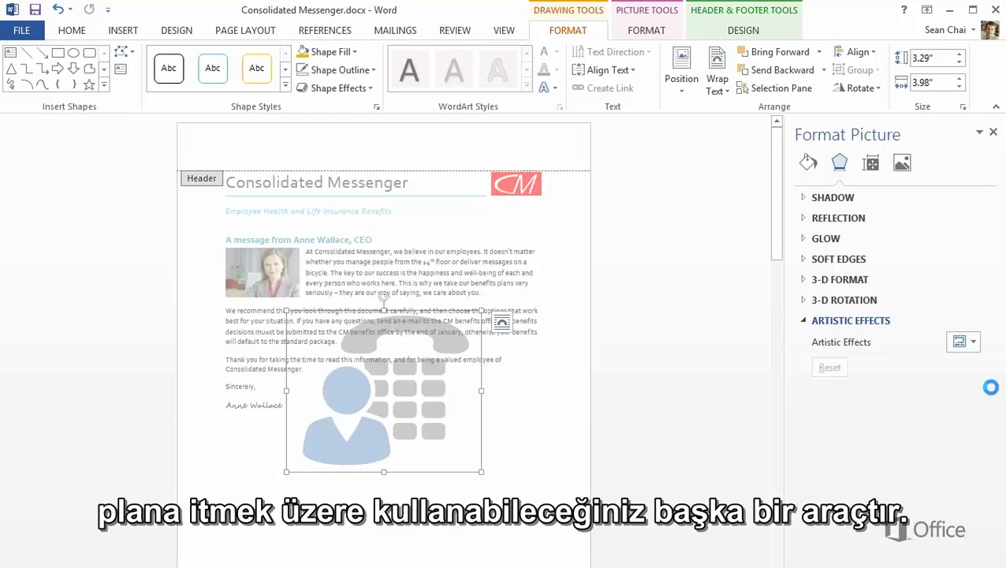
click(974, 382)
click(974, 382)
click(974, 383)
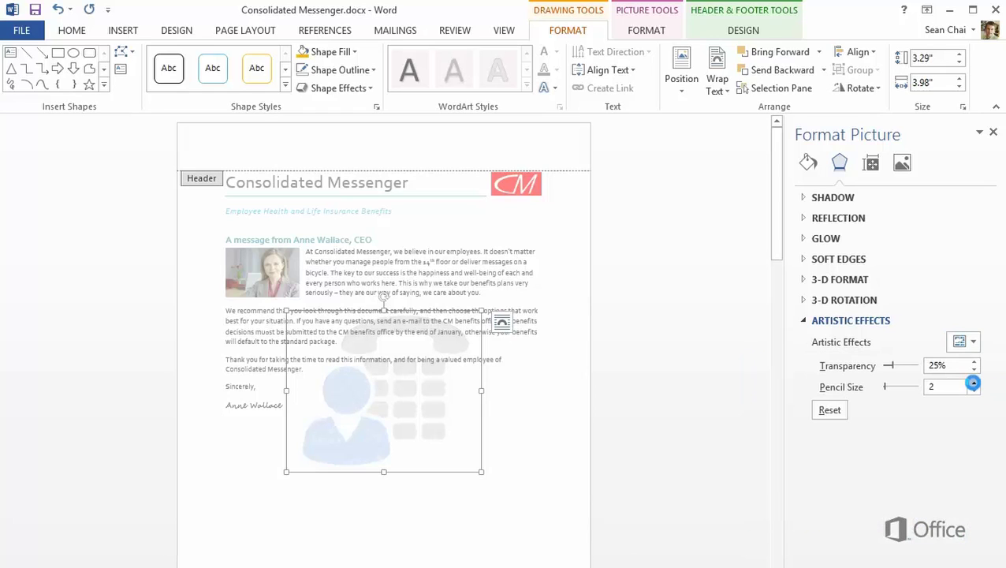
click(975, 383)
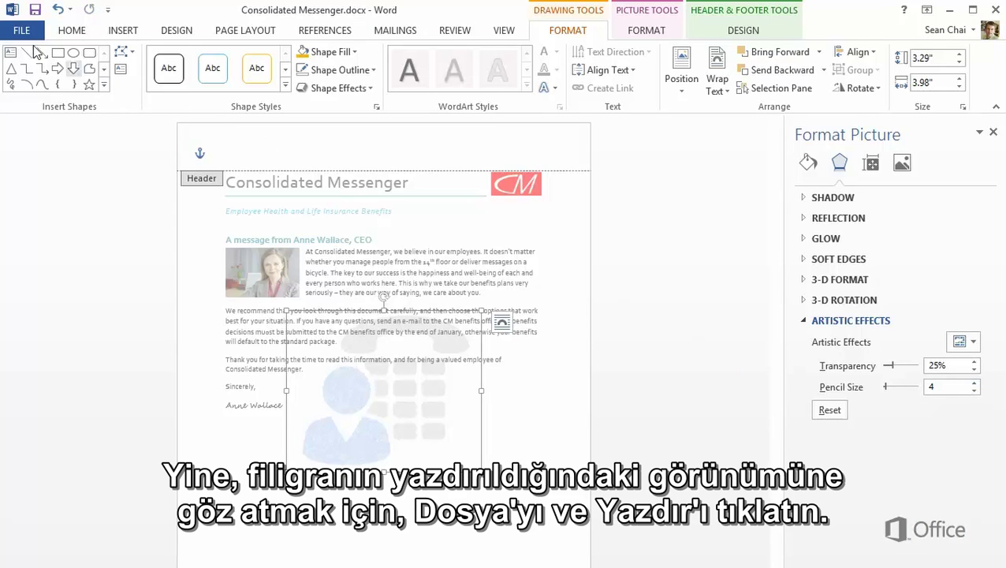
- Preview how the document with the picture watermark will print
click(22, 31)
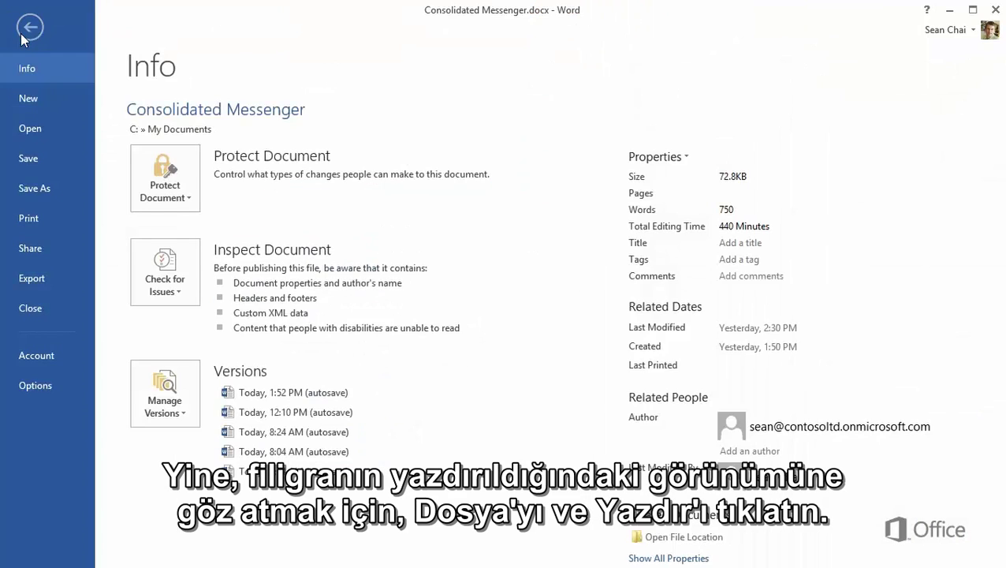
click(54, 221)
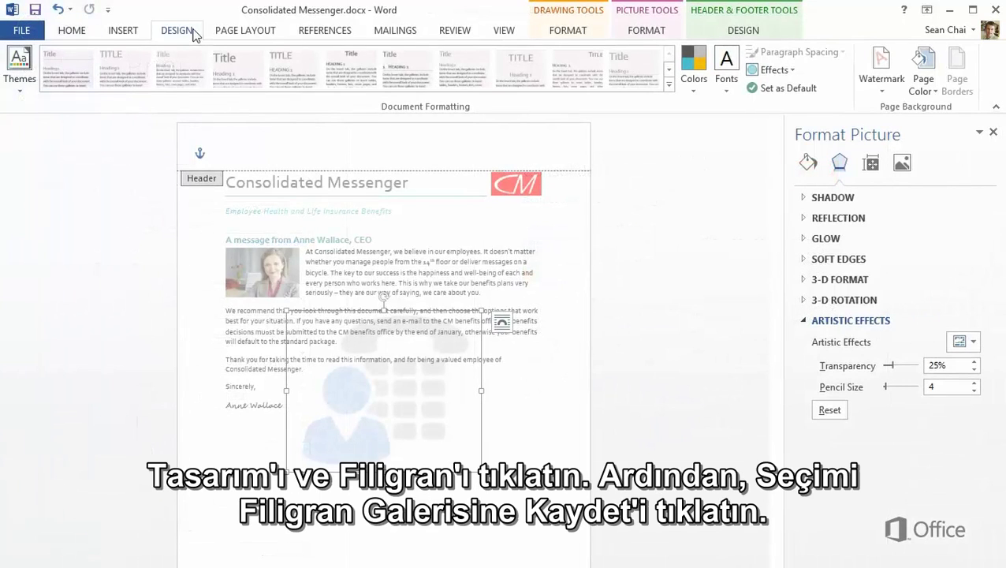
- Save the selected picture to the watermark gallery as a building block named GuyPhone, and browse the gallery for it
click(882, 90)
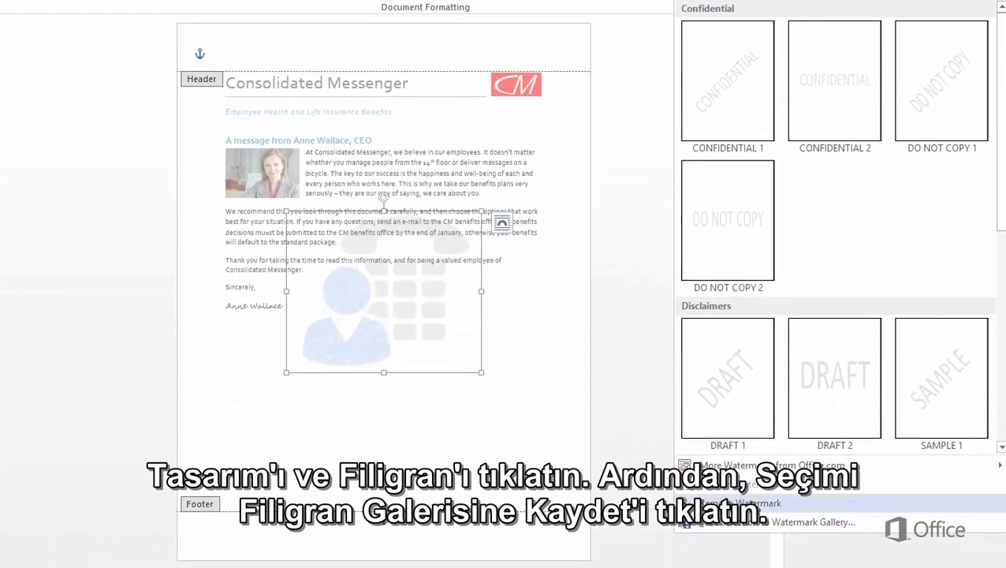
click(754, 523)
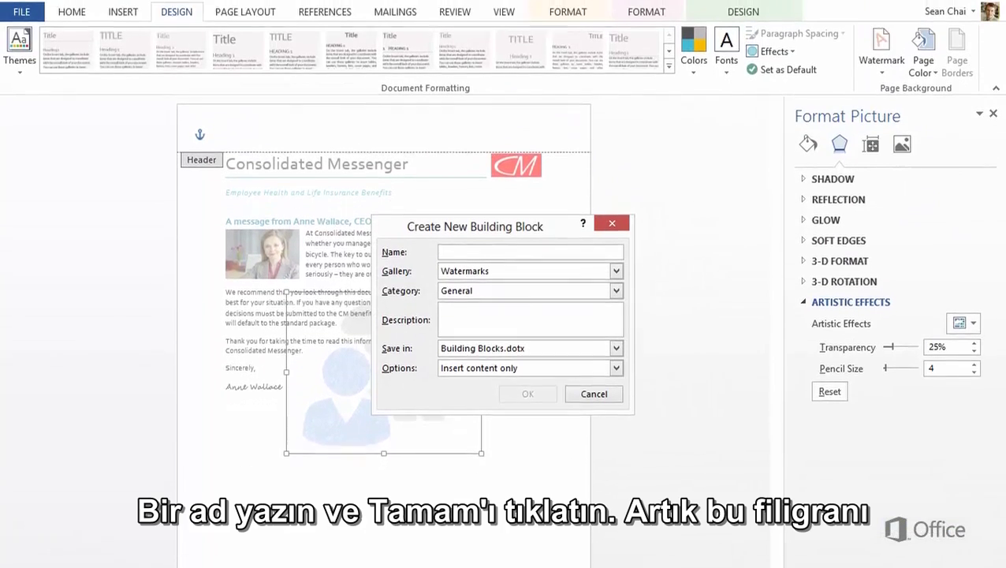
text(GuyPhone)
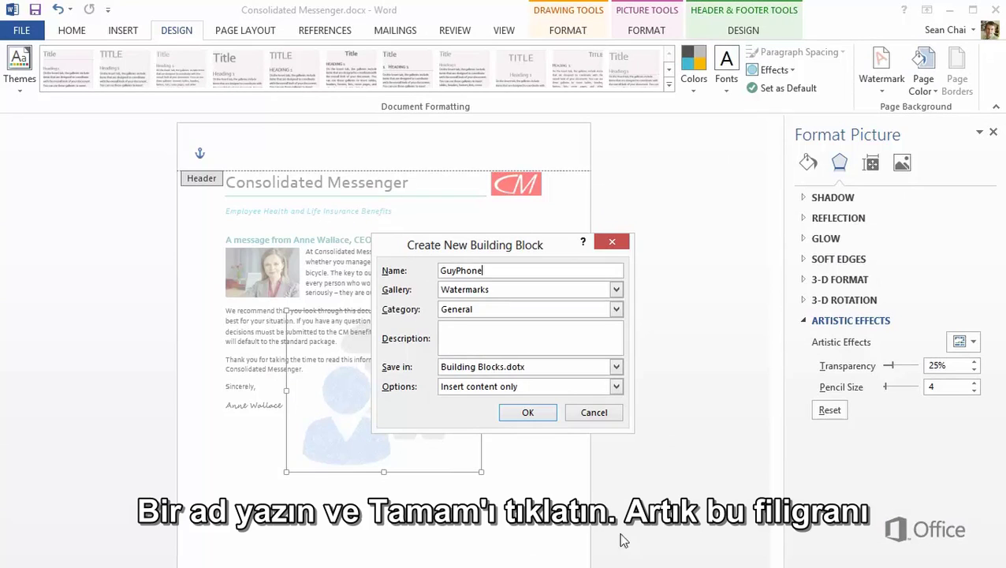
click(546, 414)
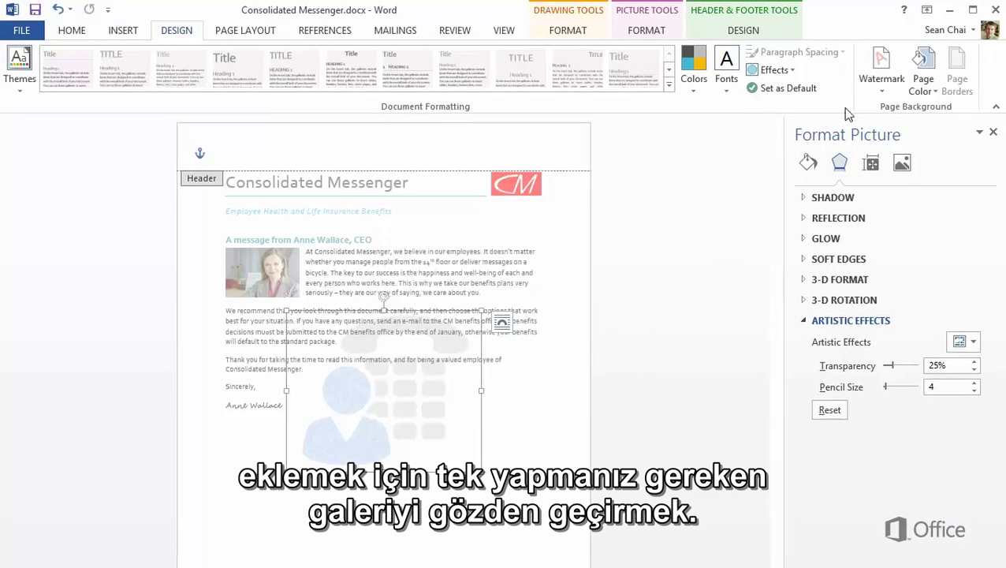
click(865, 88)
scroll(878, 316, down, 6)
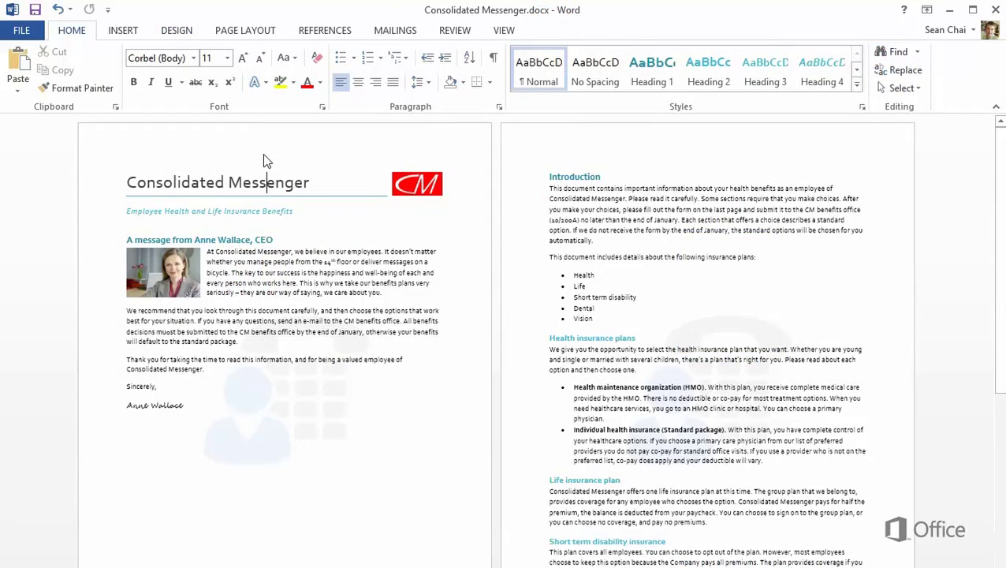
- Open the first page's header for editing and select the watermark picture behind the text
double_click(265, 156)
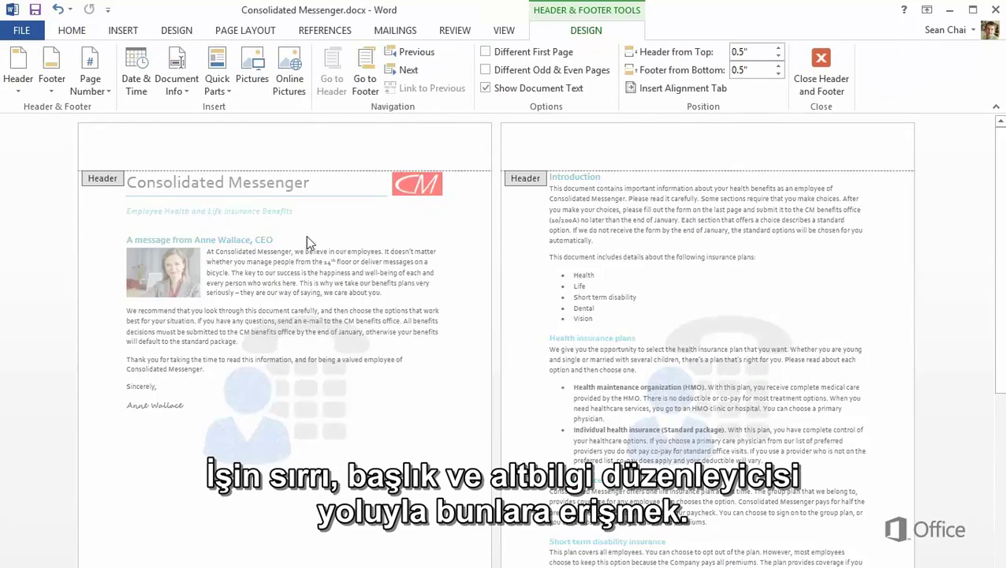
click(308, 400)
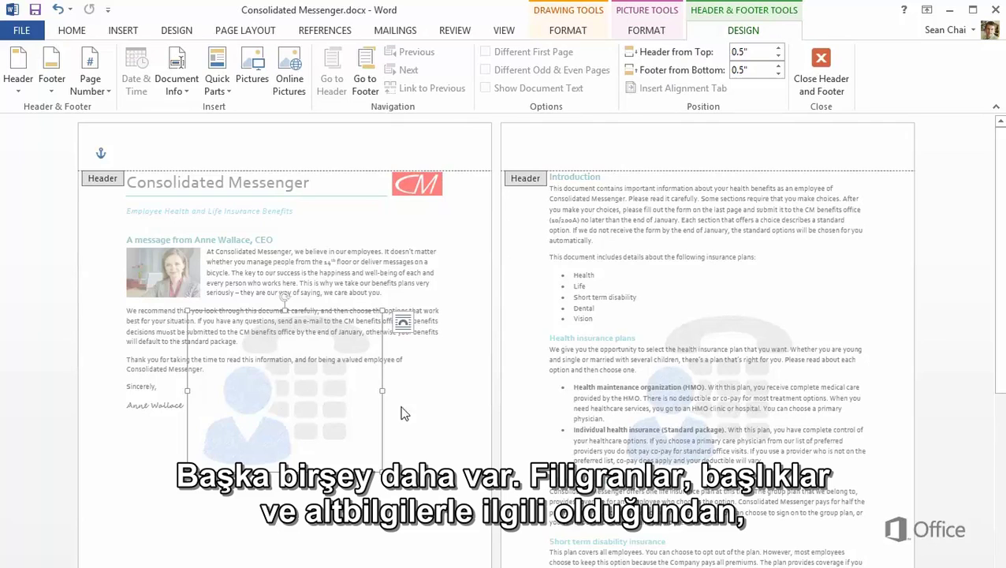
click(517, 377)
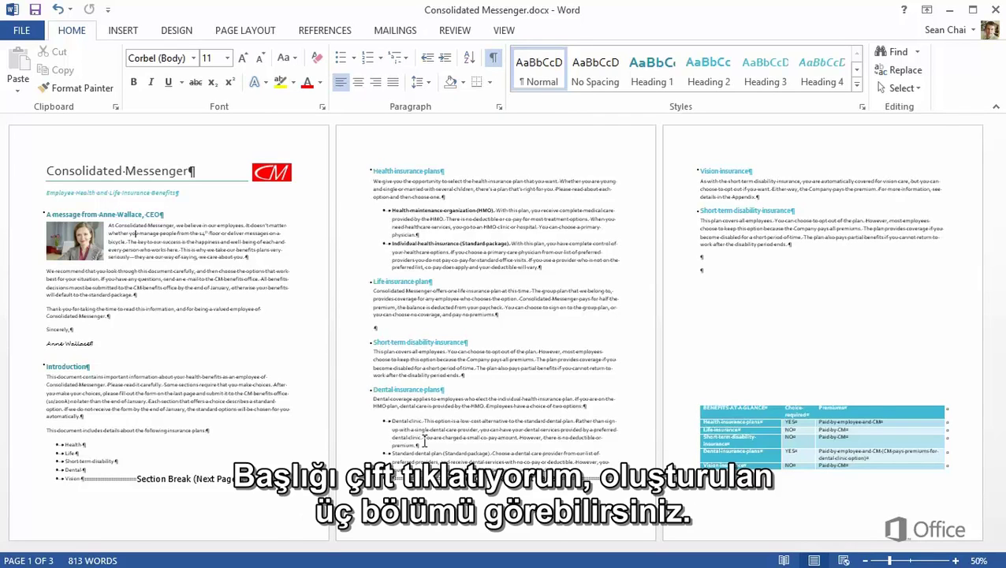
- Open the headers for editing and unlink the Section 2 and Section 3 first page headers from their previous sections
double_click(220, 136)
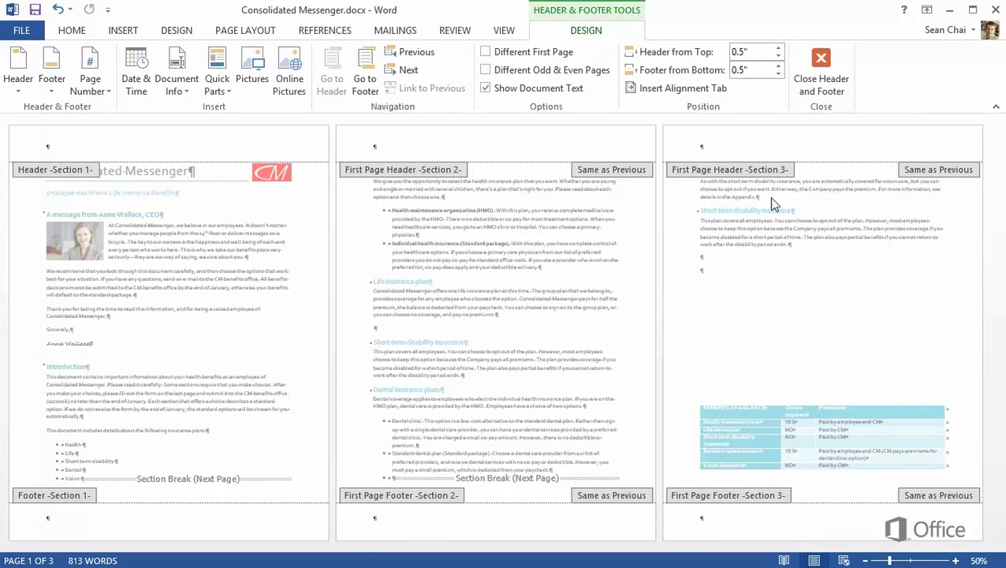
click(411, 71)
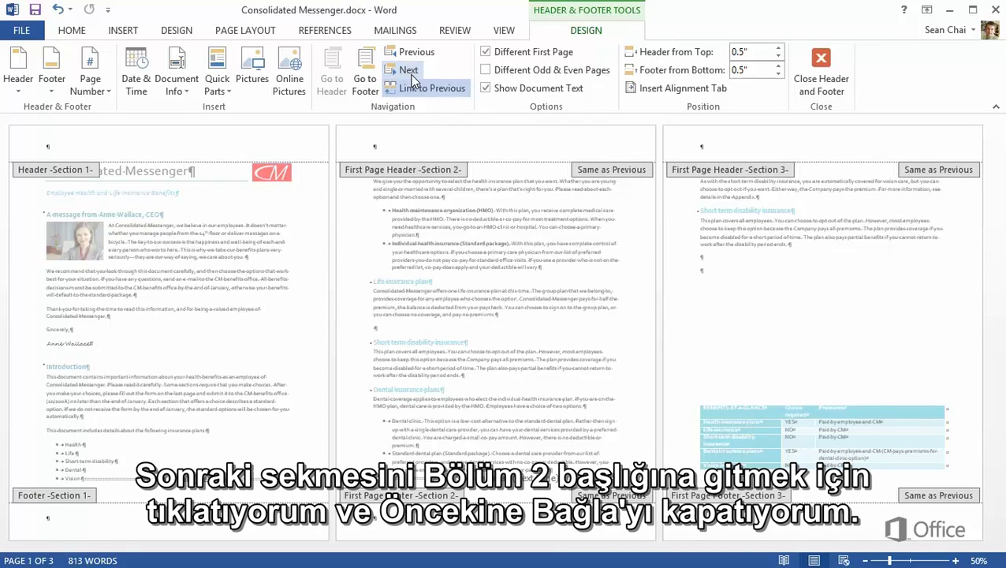
click(424, 91)
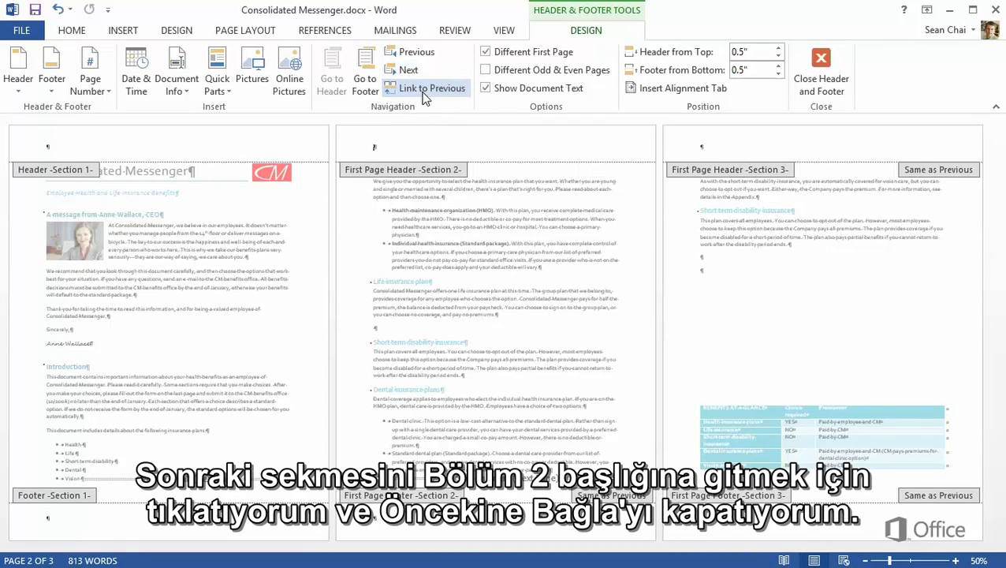
click(411, 72)
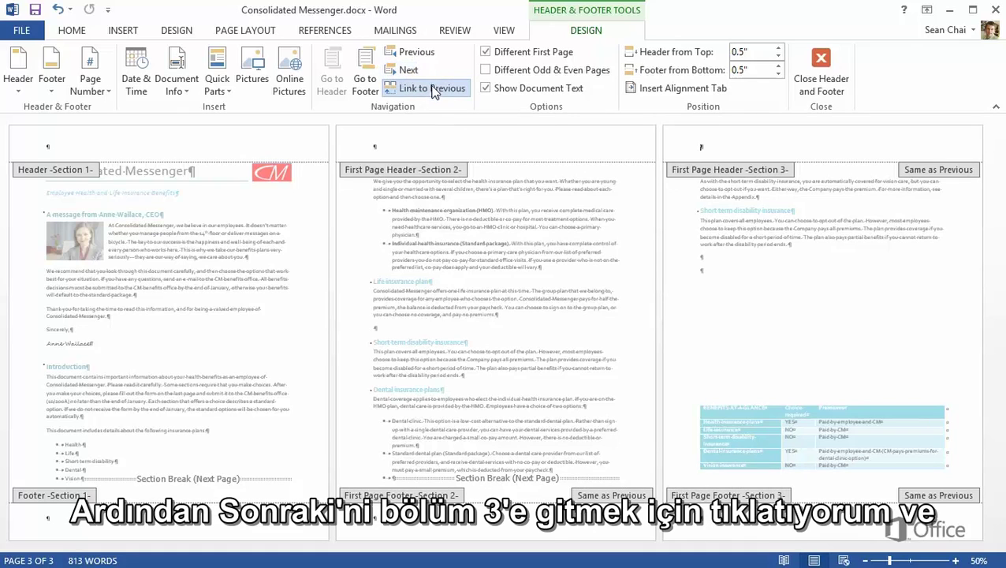
click(433, 90)
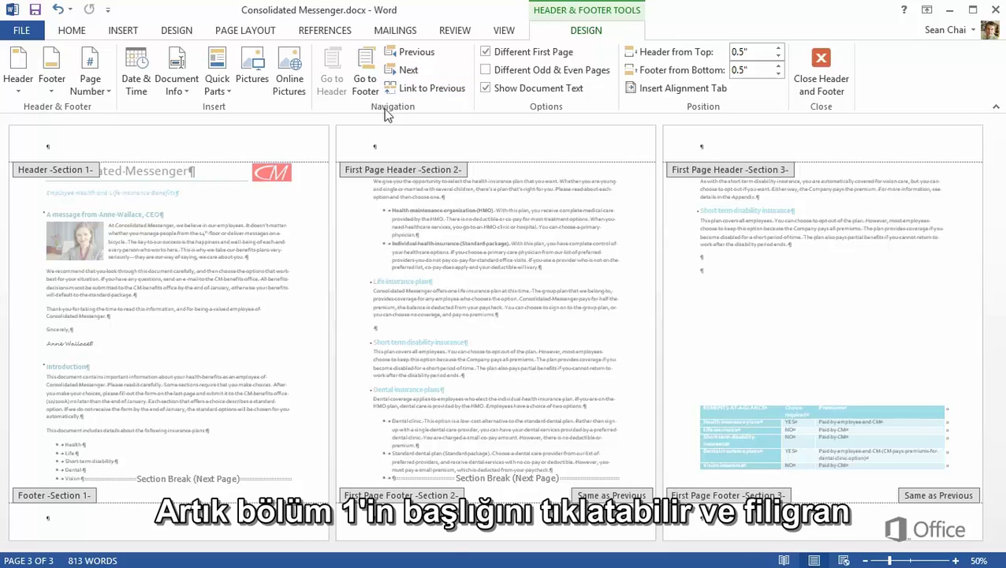
- Insert a five-point star about 3.5" high and 3.79" wide from the Section 1 header, placed mid-page
click(52, 146)
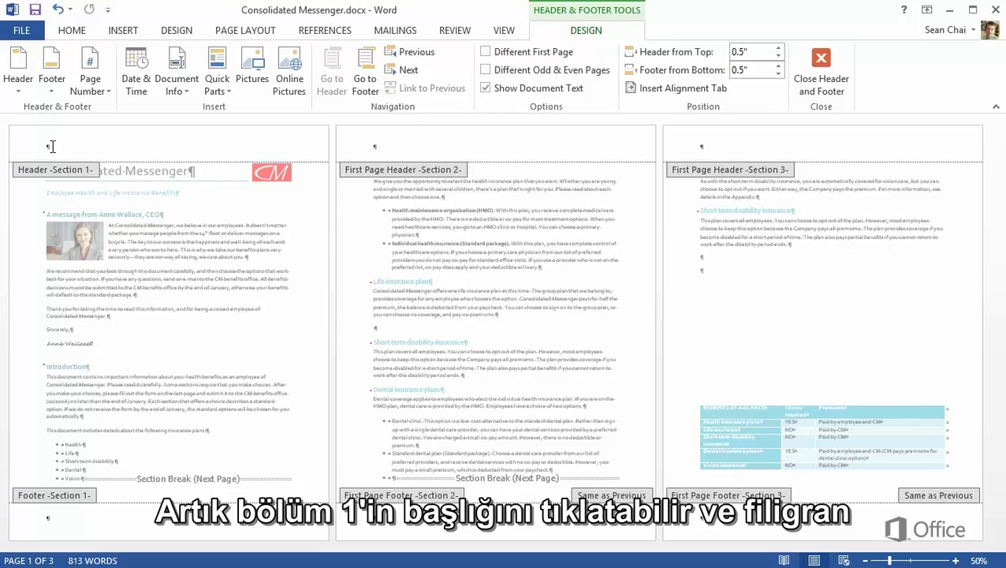
click(123, 33)
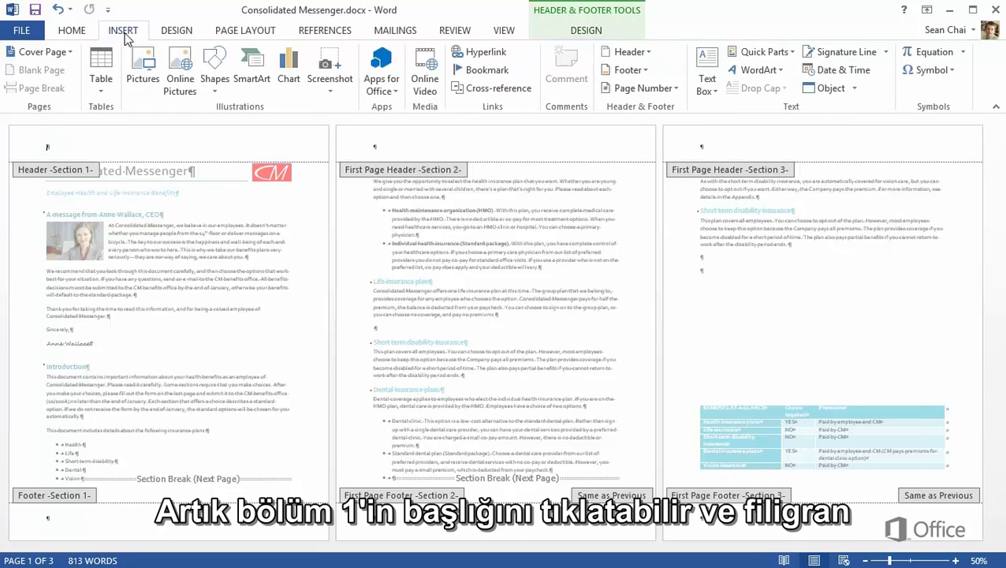
click(214, 71)
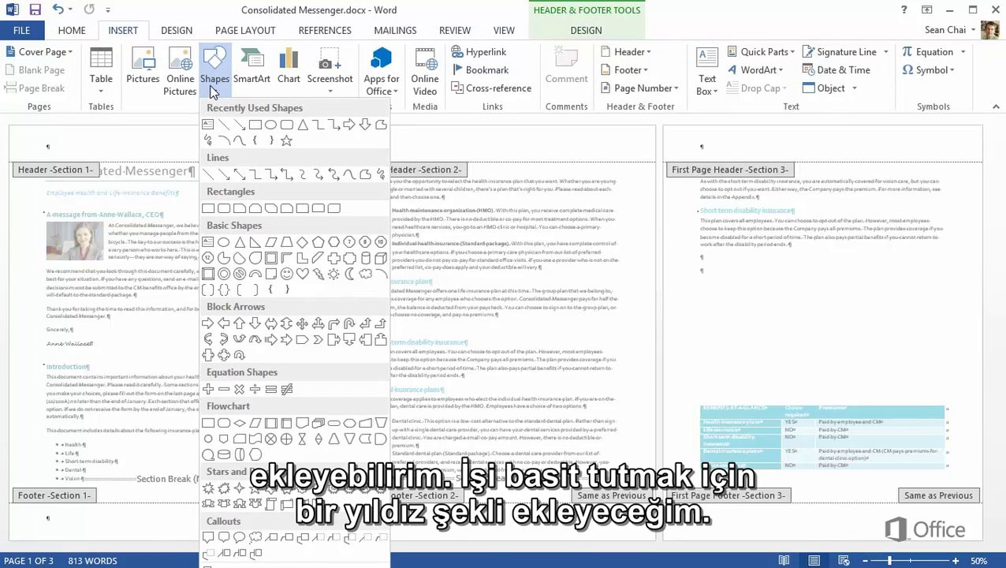
click(286, 141)
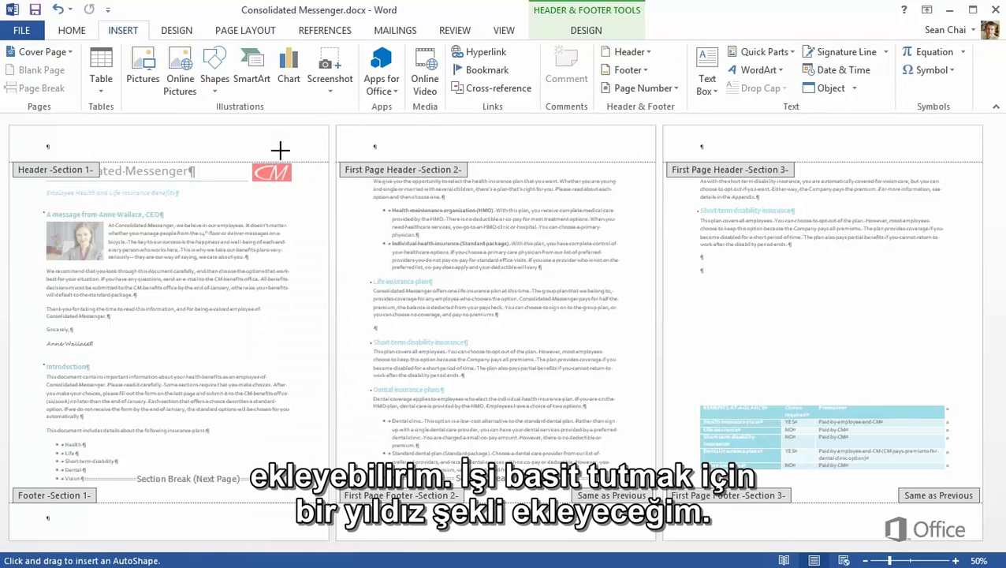
mouse_move(108, 257)
mouse_down()
mouse_move(193, 355)
mouse_move(247, 397)
mouse_move(252, 388)
mouse_up()
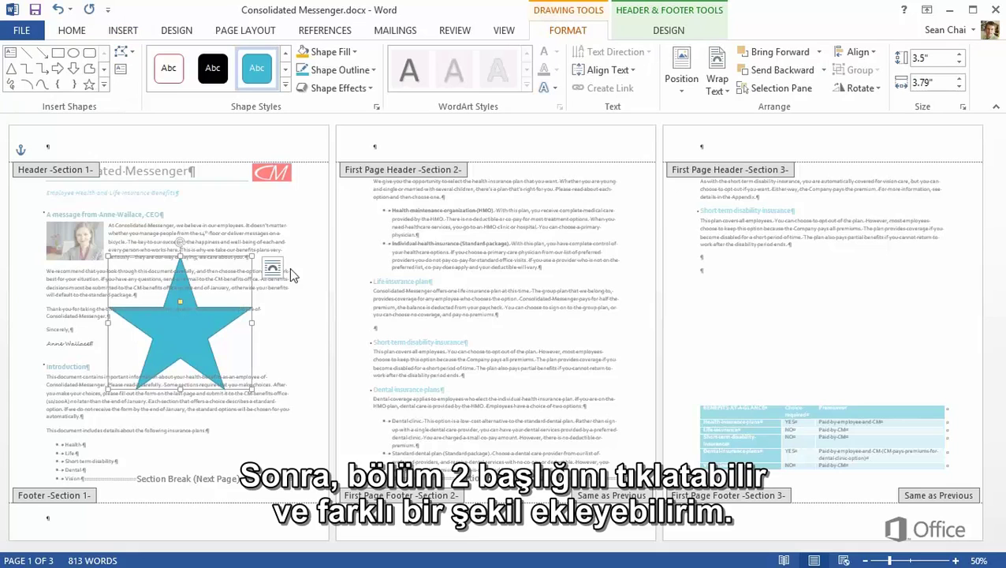
- Insert a rectangle about 4.65" high and 5.5" wide from the Section 2 header, placed mid-page
click(371, 136)
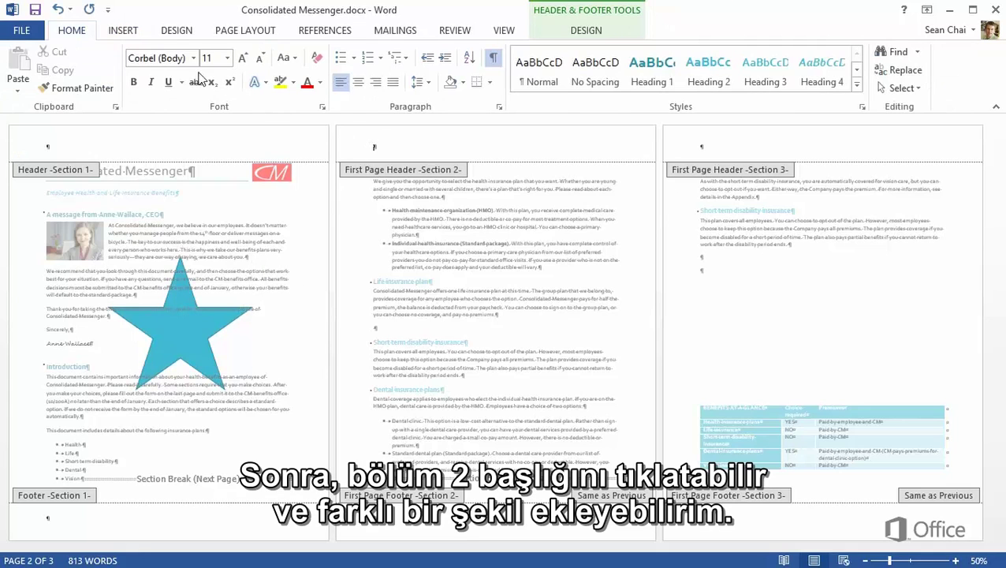
click(138, 32)
click(214, 77)
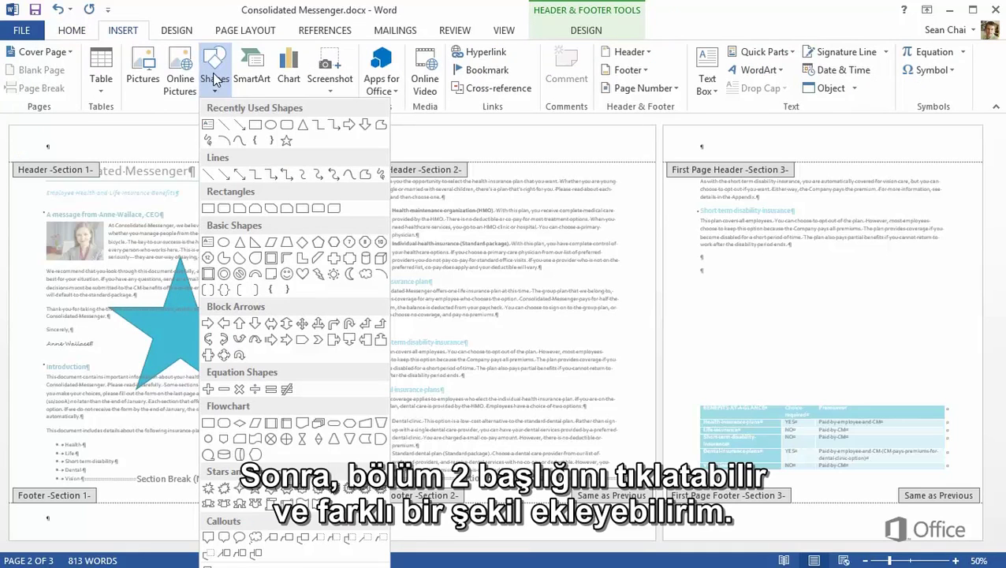
click(254, 124)
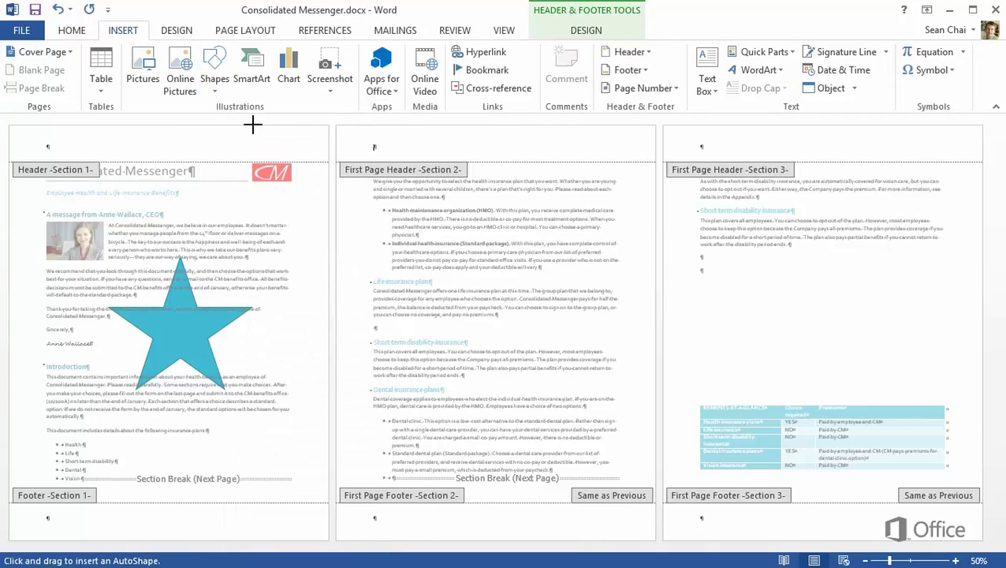
mouse_move(376, 234)
mouse_down()
mouse_move(441, 383)
mouse_move(584, 410)
mouse_up()
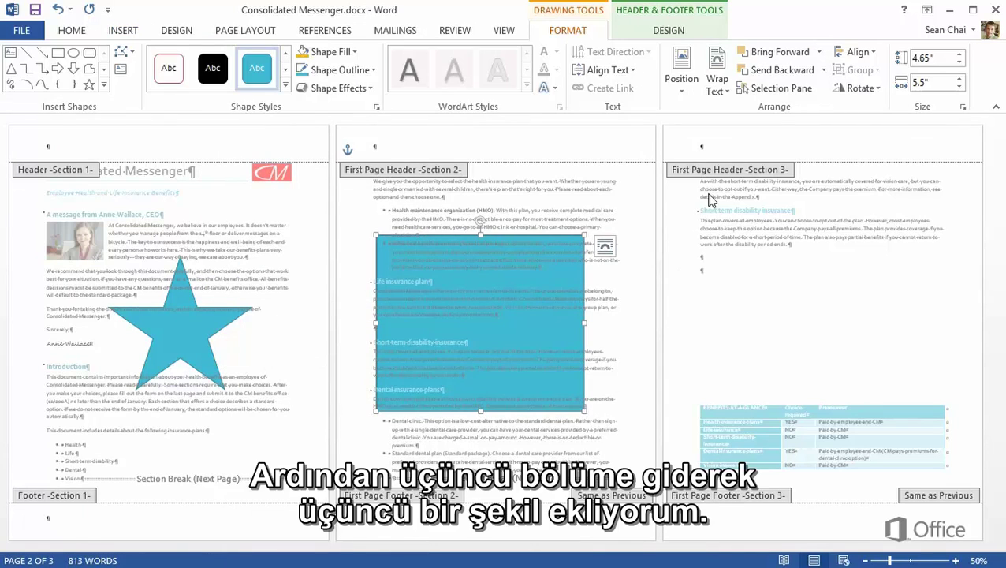
- Insert a triangle about 3.75" high and 4.69" wide from the Section 3 header above the table, and close header and footer editing
click(716, 149)
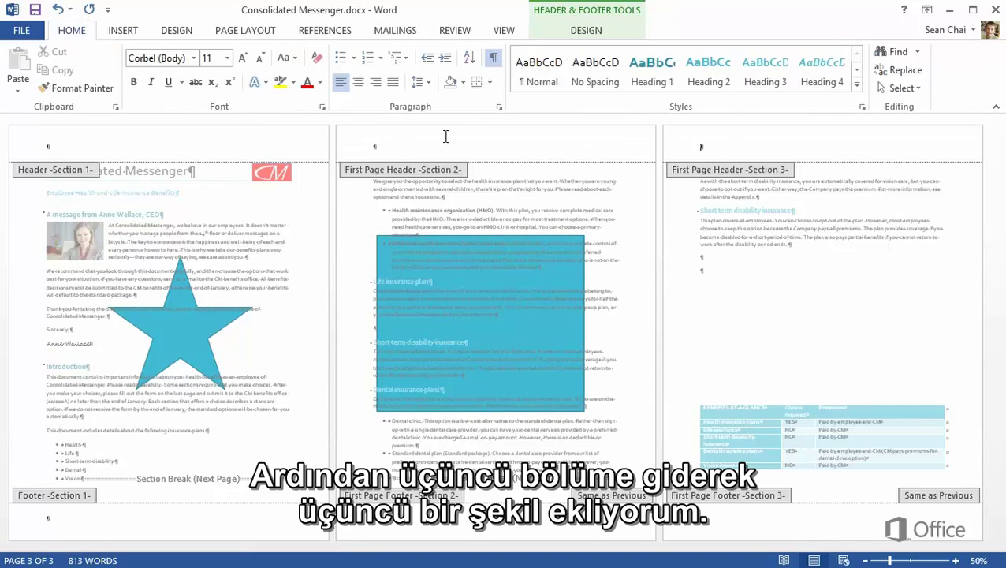
click(124, 31)
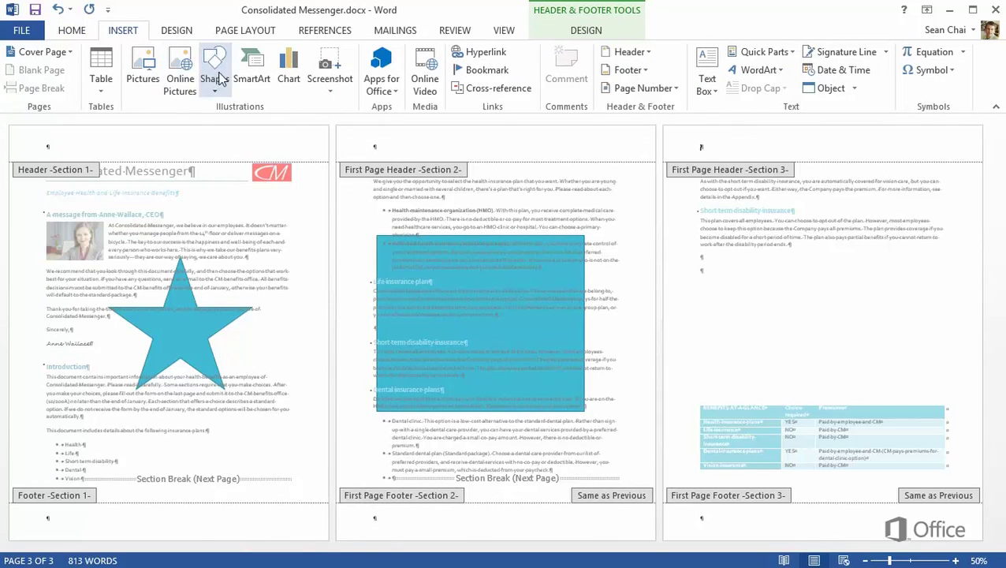
click(215, 79)
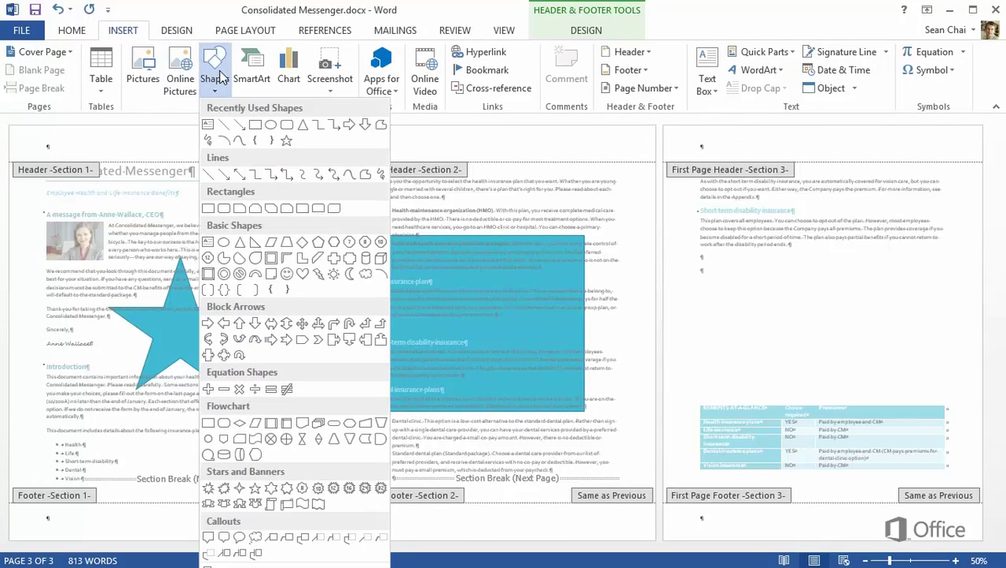
click(301, 123)
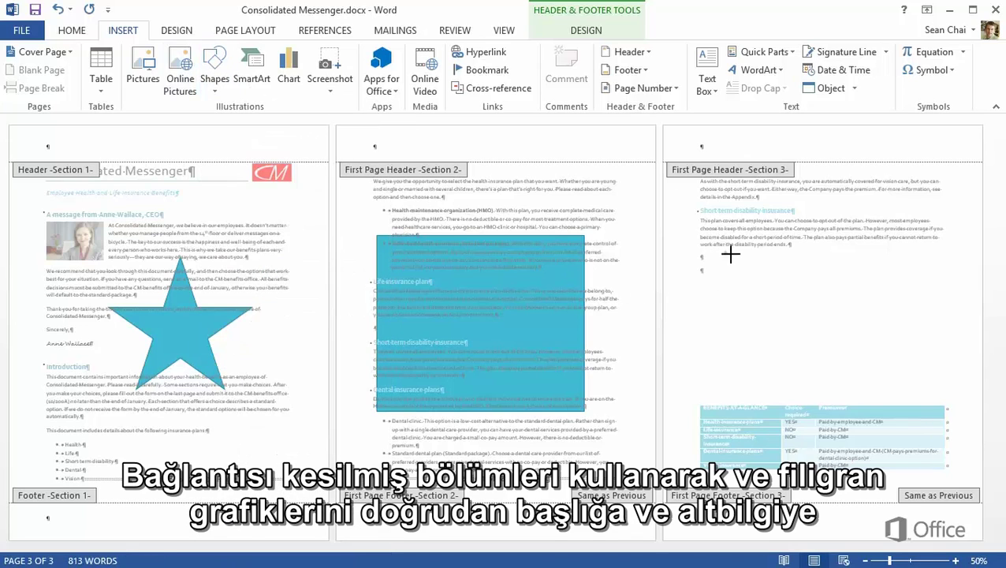
mouse_move(725, 252)
mouse_down()
mouse_move(827, 395)
mouse_move(938, 411)
mouse_move(901, 392)
mouse_up()
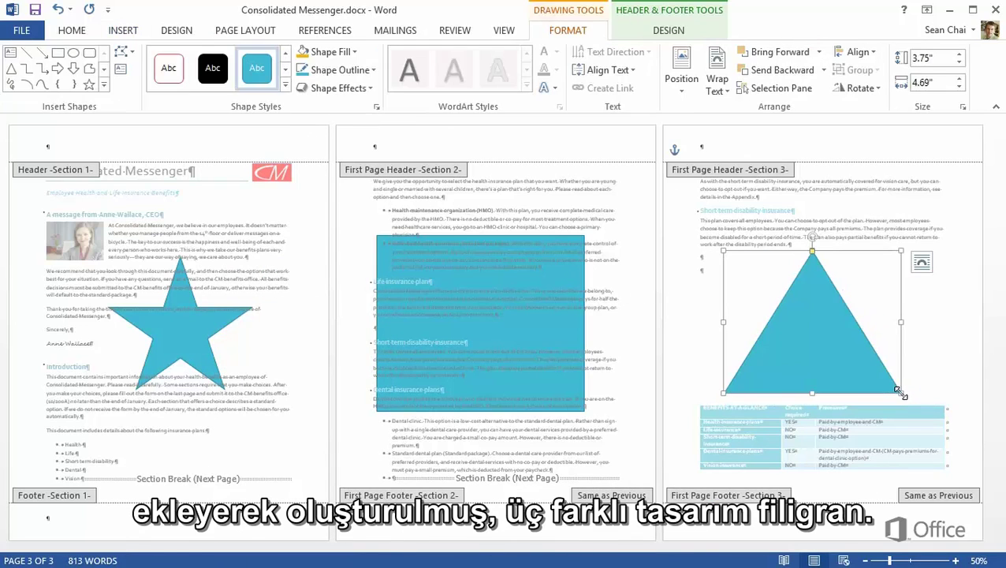
click(666, 33)
click(820, 71)
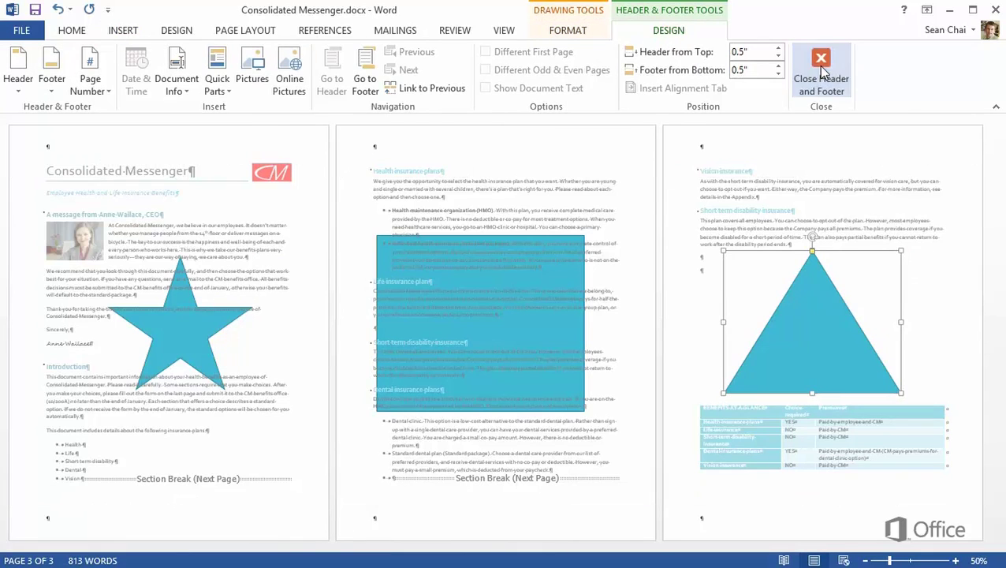